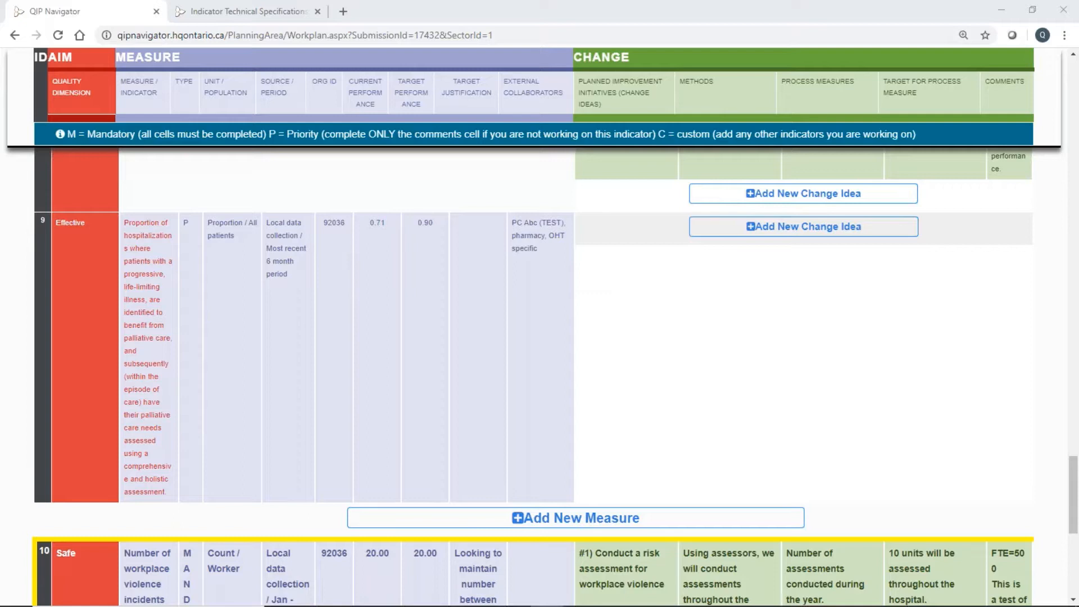
Open the details of measure 9, the Effective palliative care needs assessment indicator, for editing.
mouse_move(299, 380)
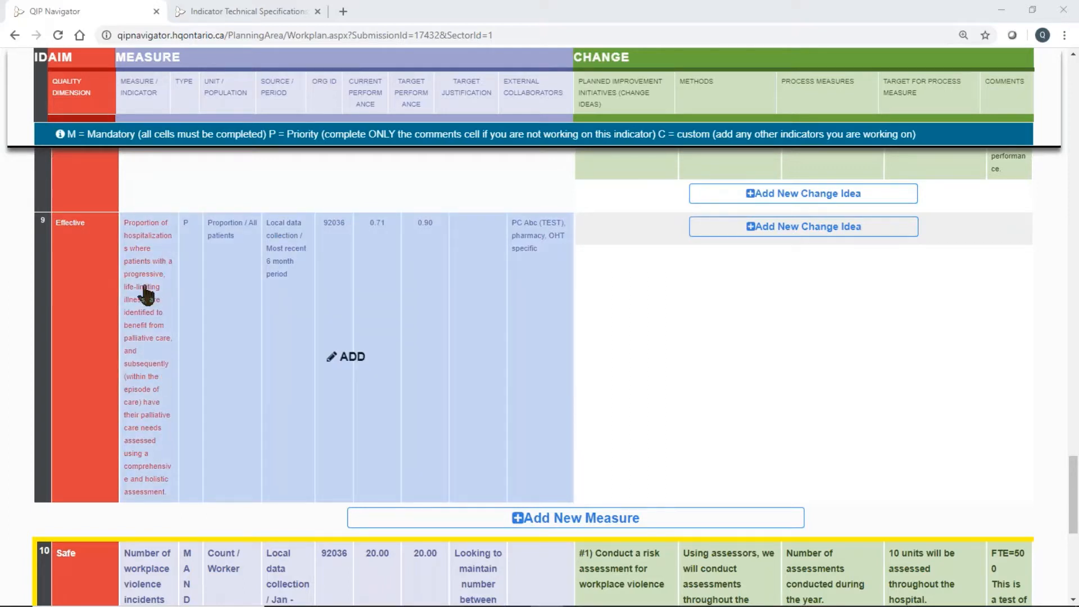
left_click(351, 357)
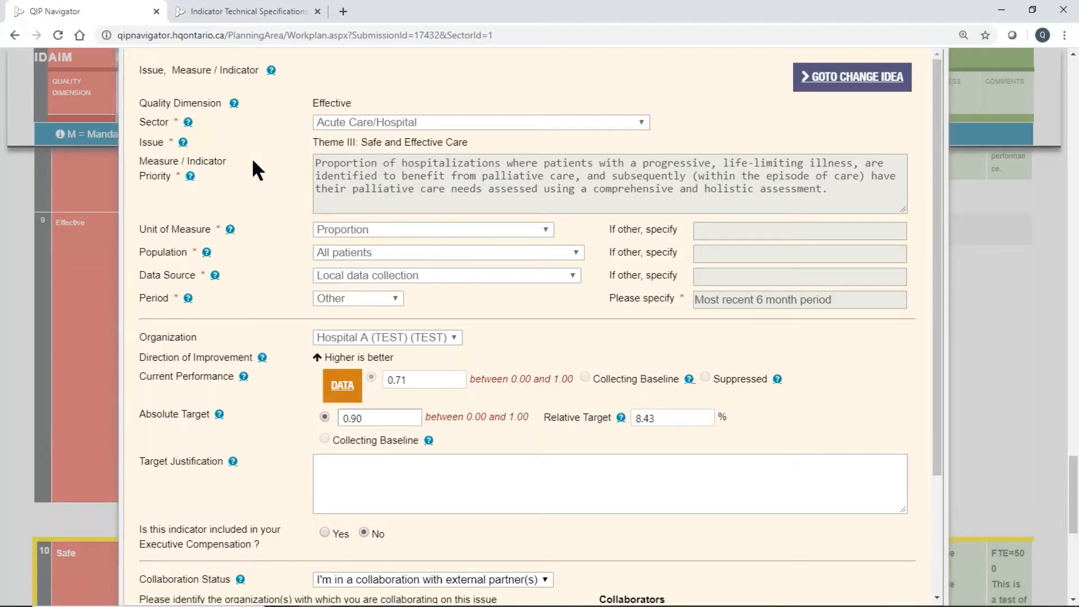
Consult the table of contents of the Indicator Technical Specifications PDF for the hospital indicators.
left_click(276, 8)
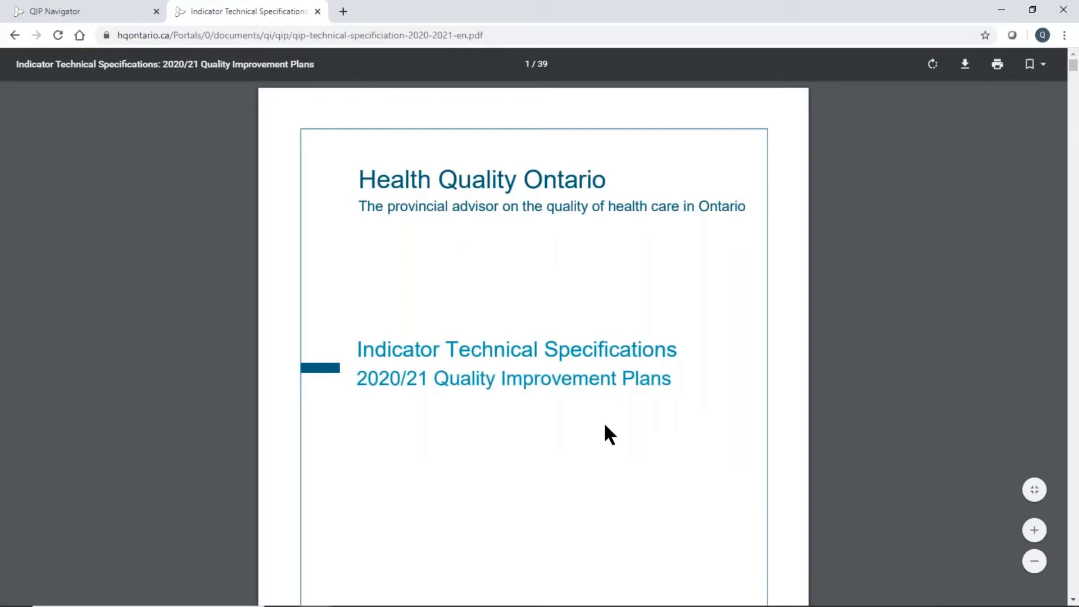
scroll(605, 423, "down", 3)
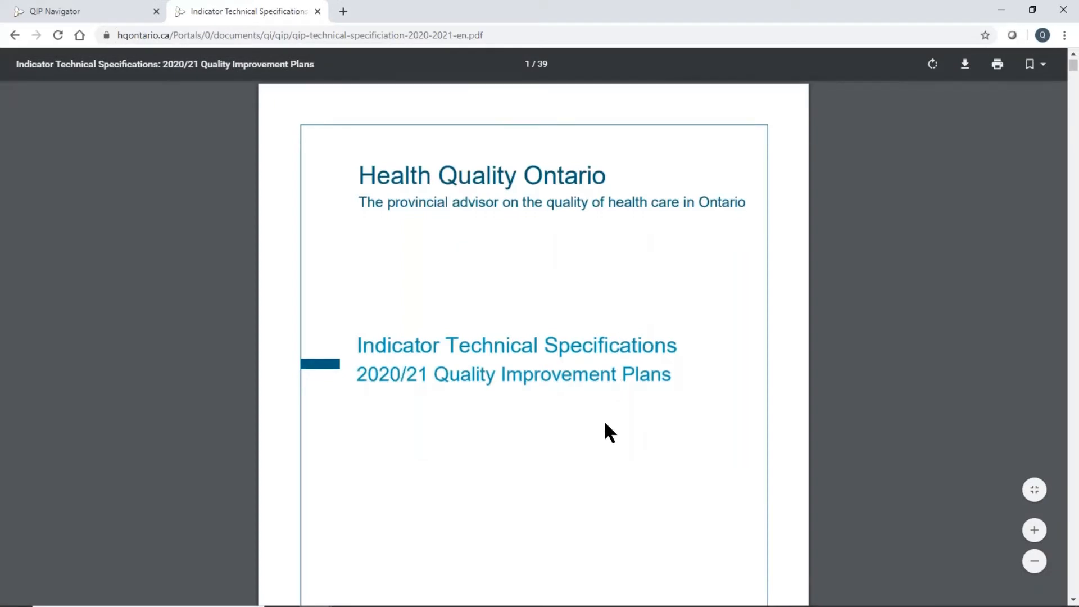
scroll(605, 423, "down", 4)
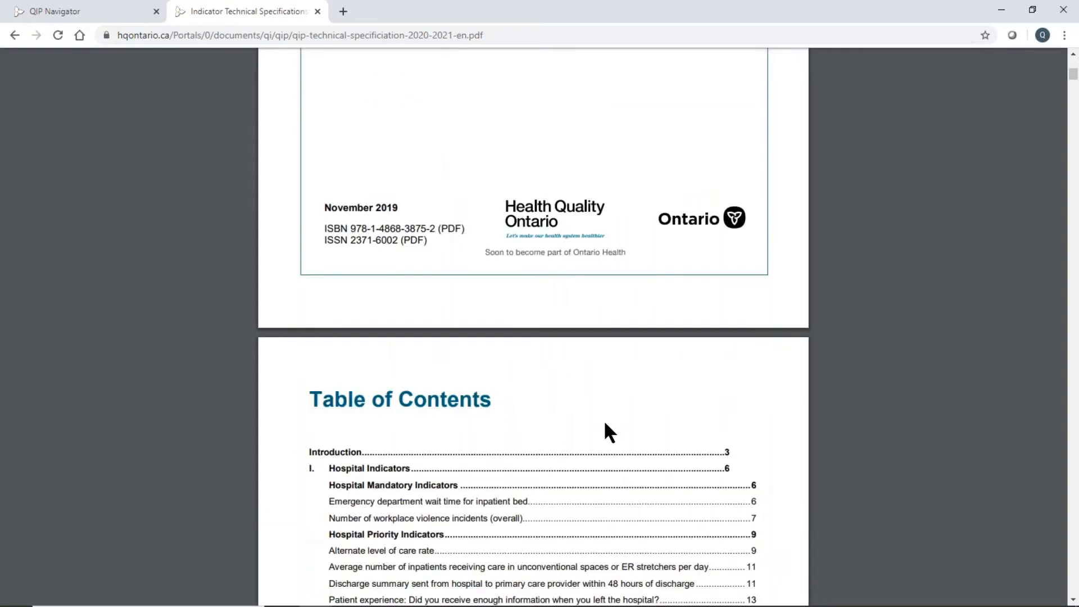
scroll(605, 423, "down", 4)
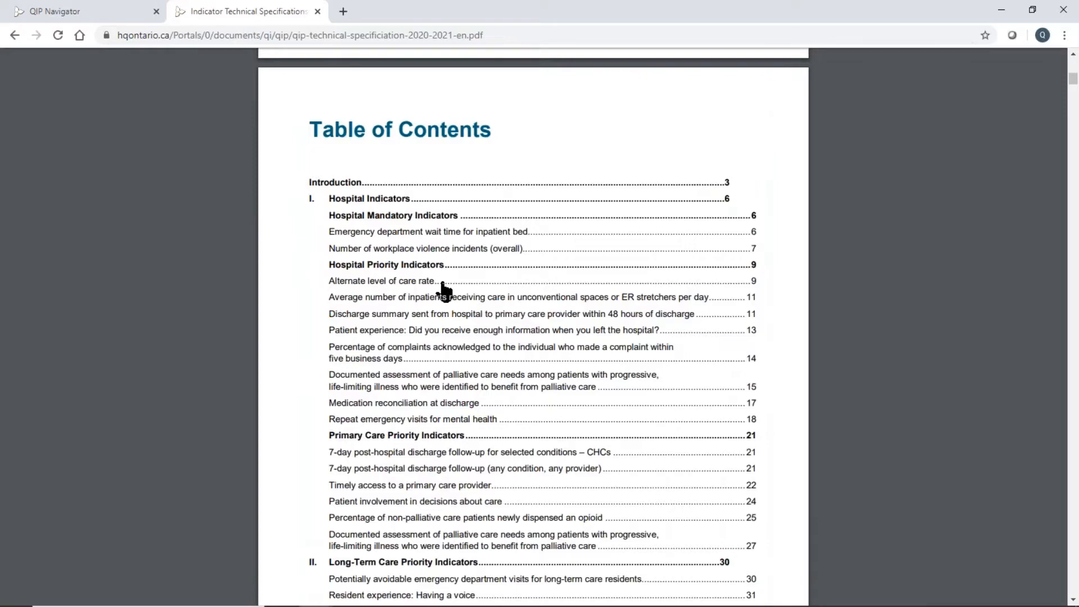
Return to the measure in QIP Navigator and save its current performance data as 300 documented assessments out of 500 identified hospitalizations.
left_click(72, 9)
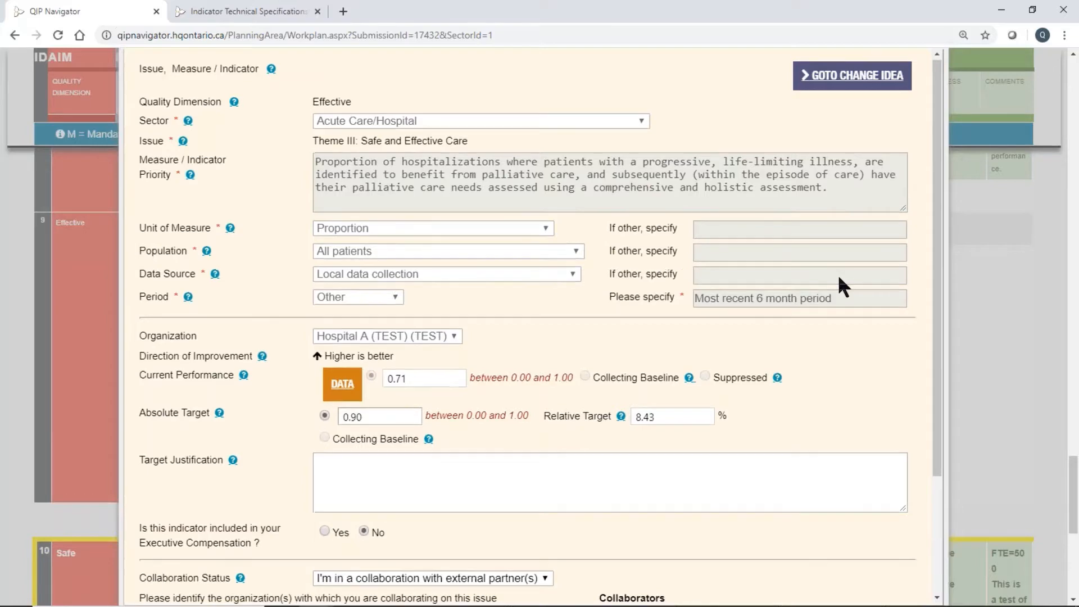
scroll(837, 274, "down", 3)
scroll(839, 276, "up", 1)
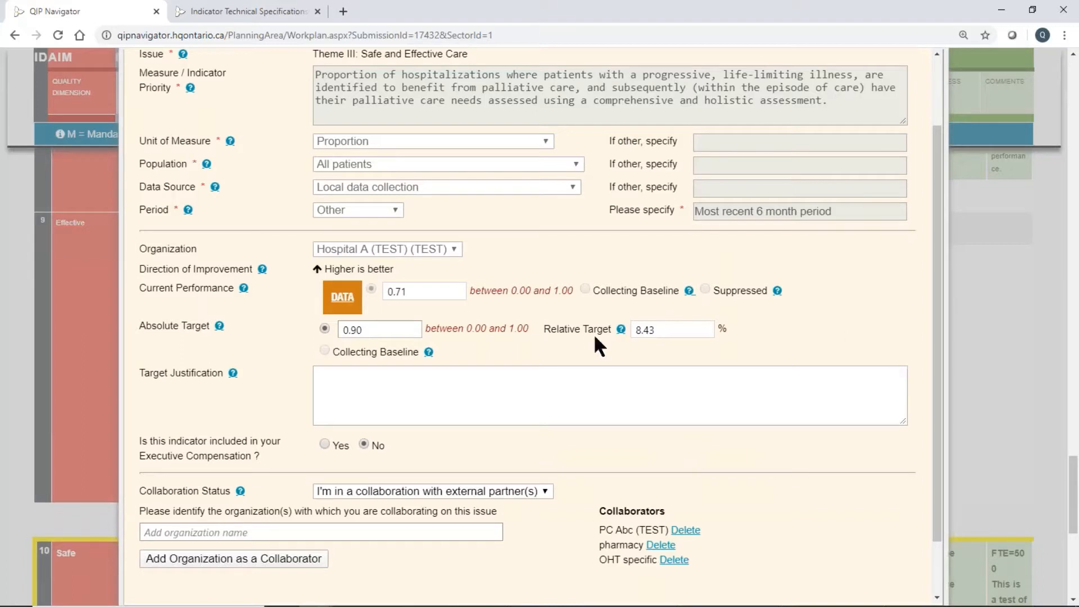
left_click(349, 306)
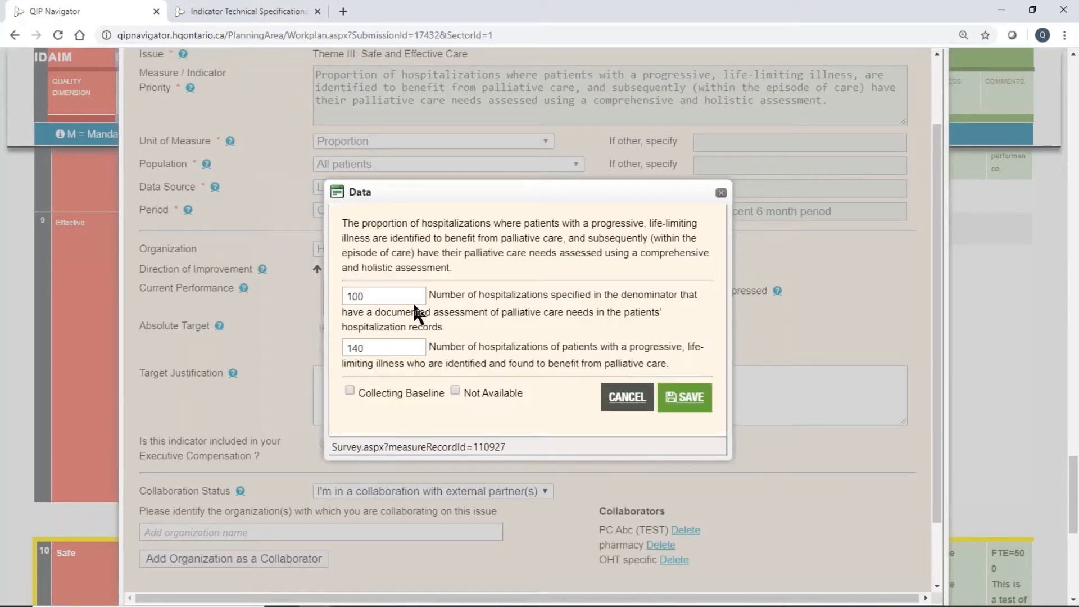
double_click(394, 298)
key("BackSpace")
type("300")
double_click(365, 344)
key("BackSpace")
type("500")
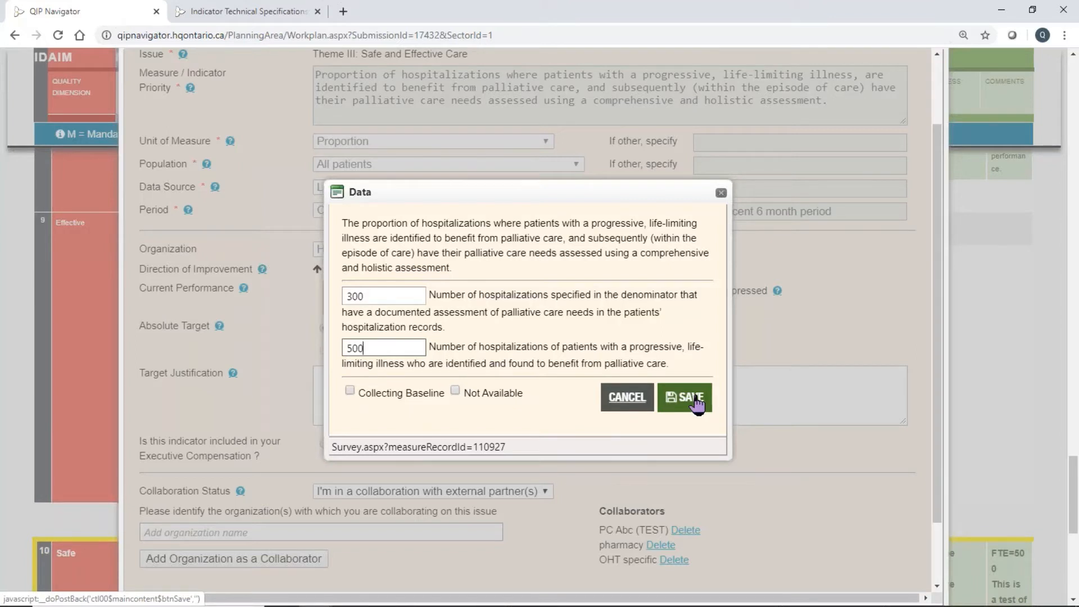
left_click(697, 402)
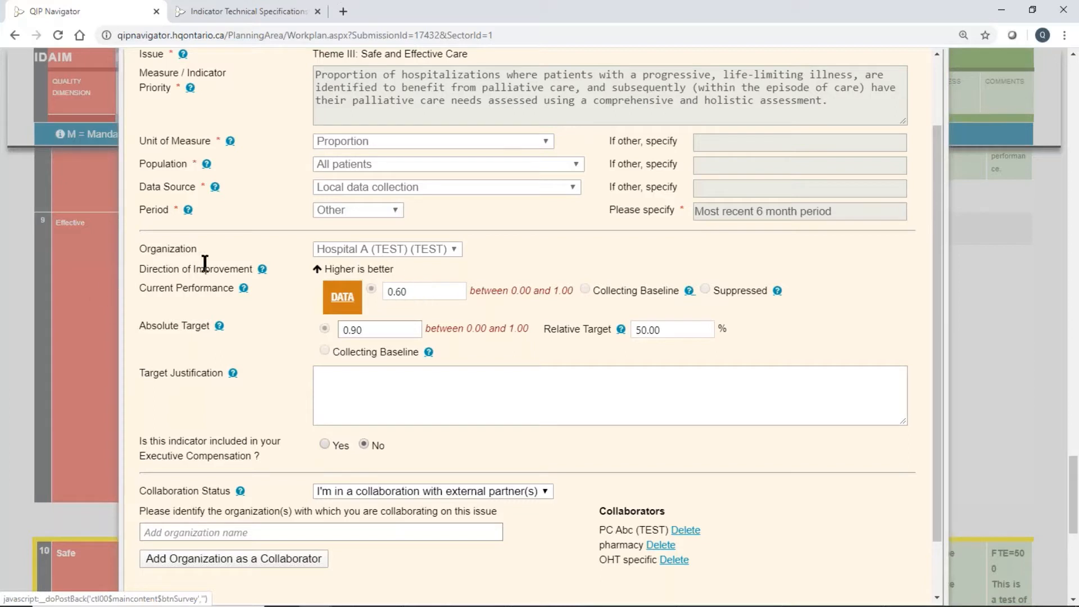
Read the help notes for Direction of Improvement and Current Performance, and close them.
left_click(262, 270)
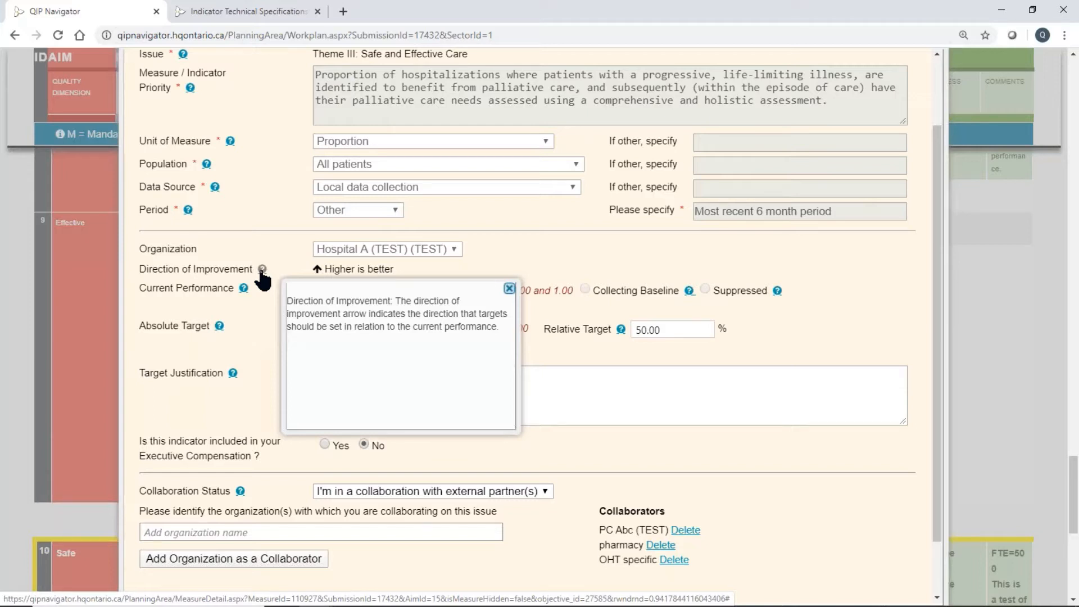
left_click(244, 288)
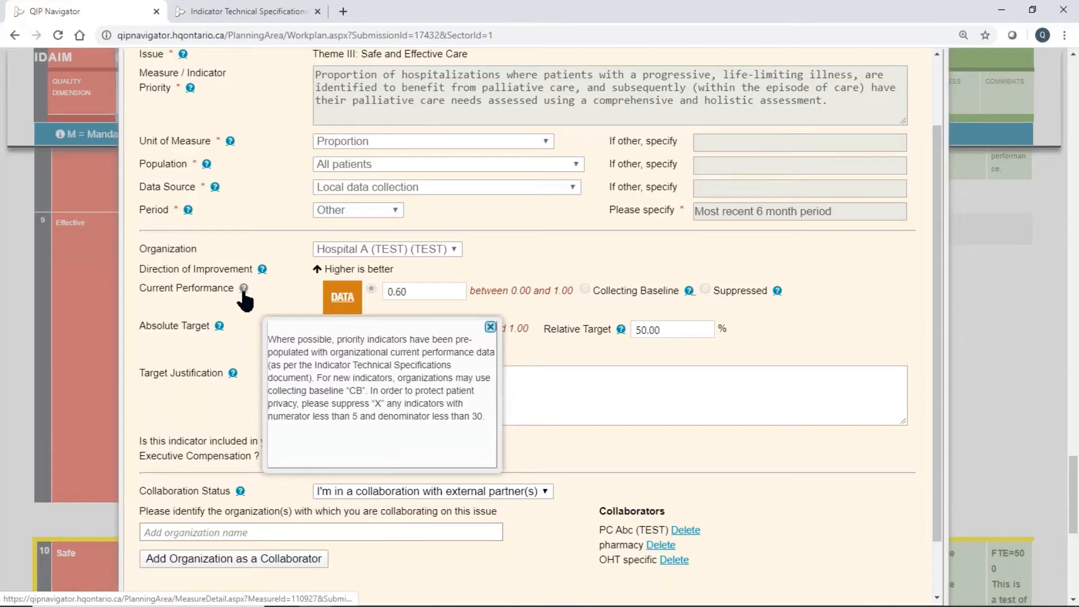
scroll(245, 299, "up", 2)
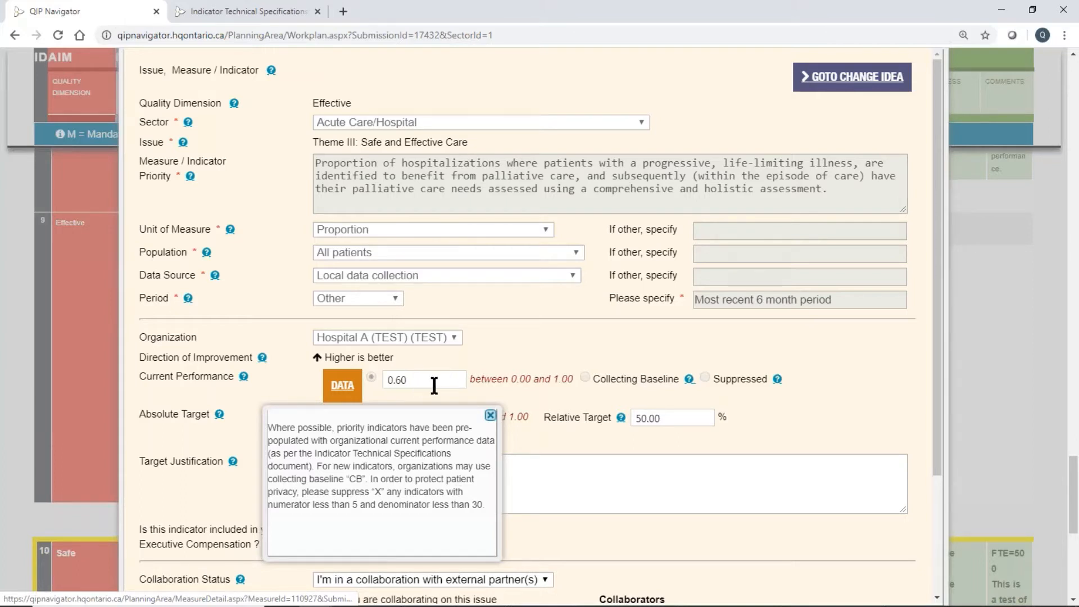
left_click(490, 416)
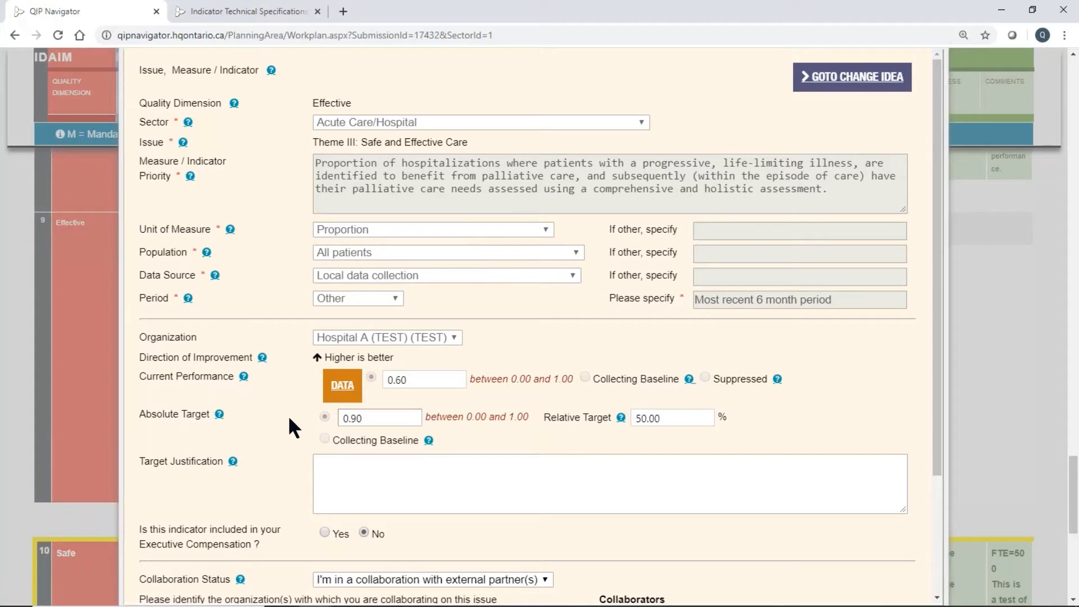
Review the help note for the measure's Absolute Target, including its links to further indicator resources.
left_click(219, 414)
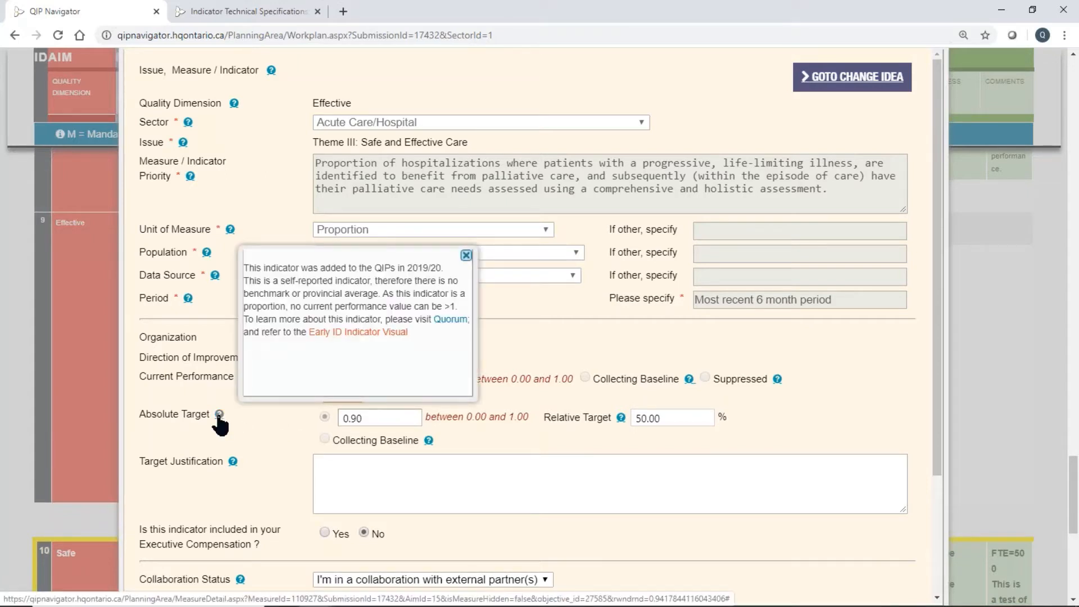
left_click(229, 421)
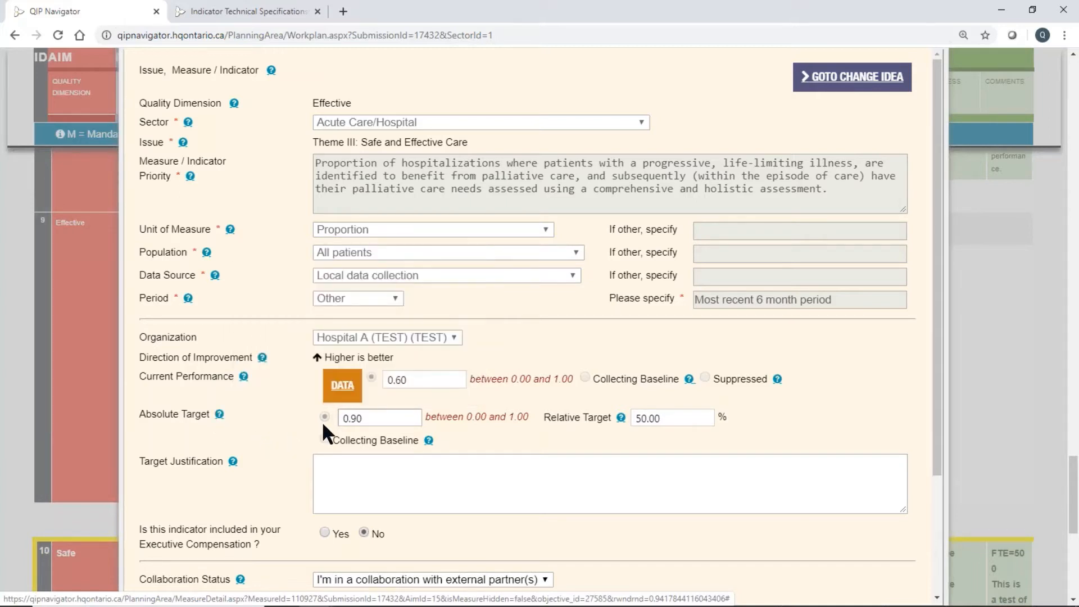
left_click(364, 418)
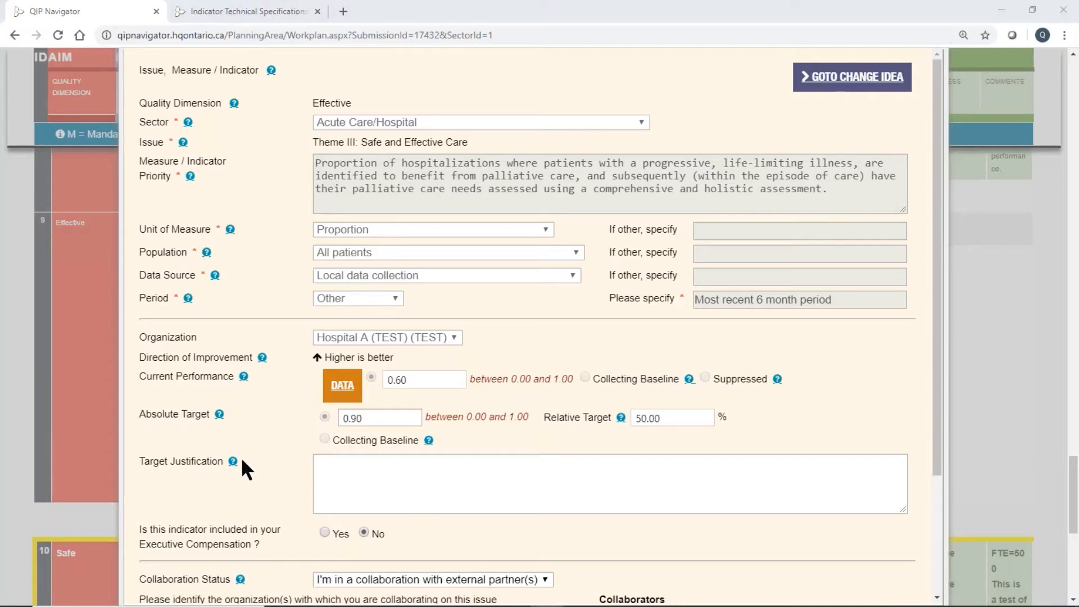
left_click(219, 414)
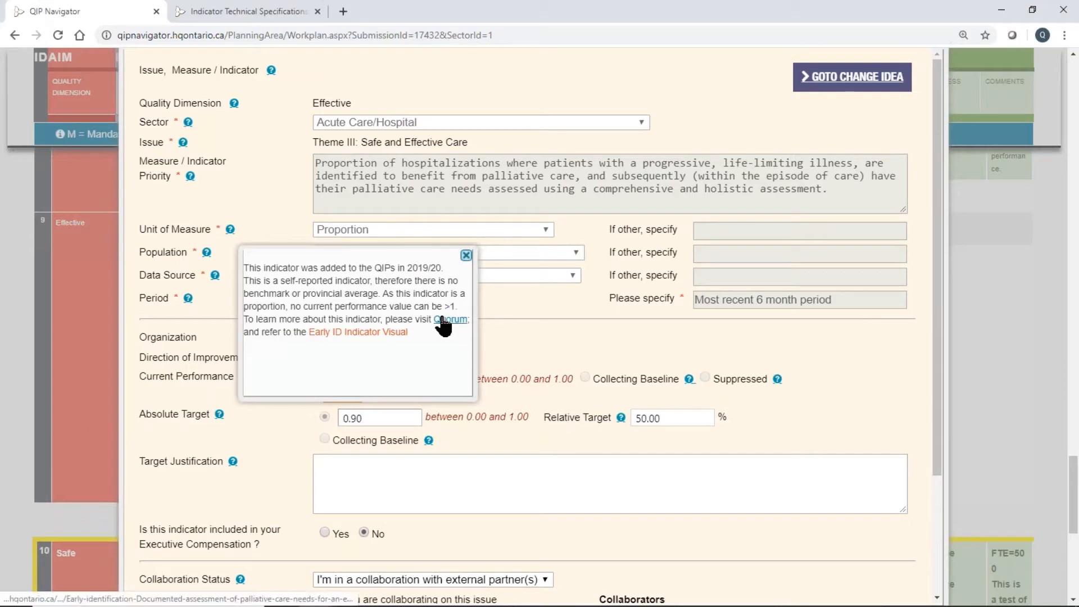
Read and close the Target Justification help note, and place the cursor in the justification text field.
left_click(233, 462)
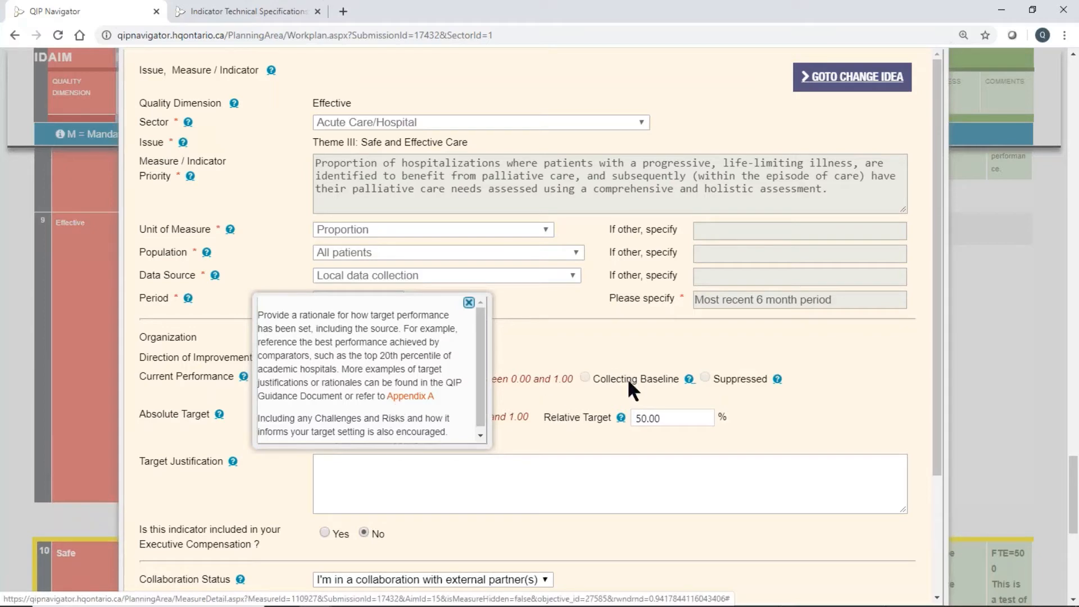
scroll(628, 378, "down", 1)
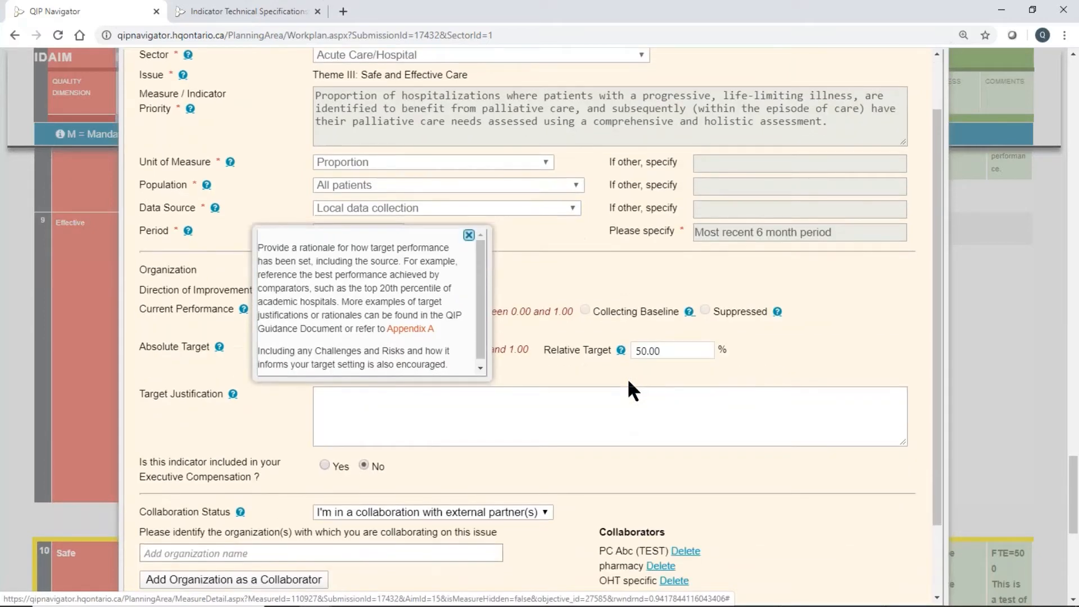
scroll(629, 382, "down", 1)
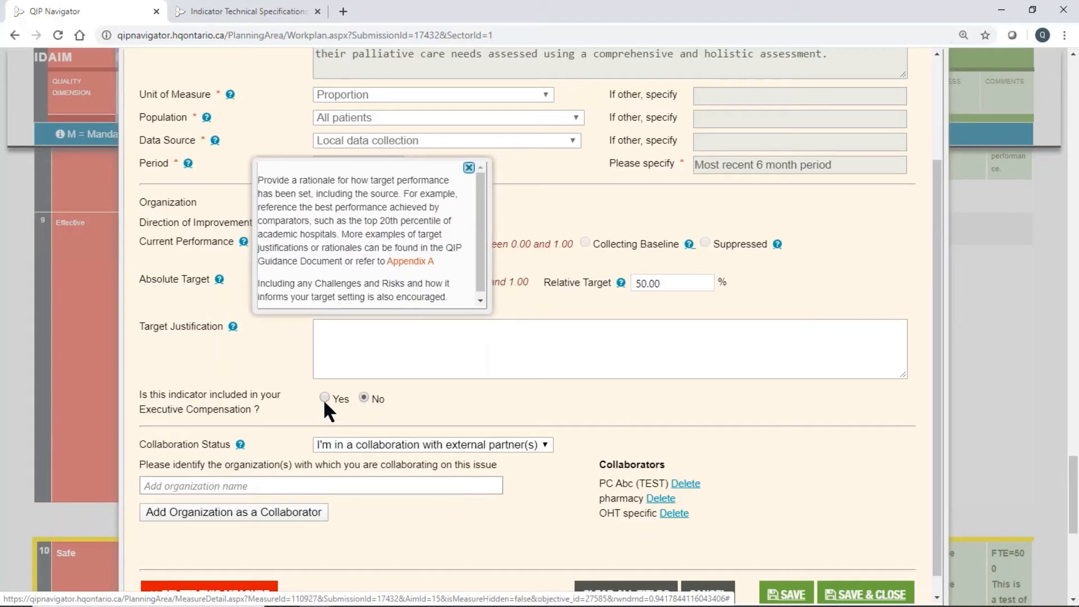
left_click(469, 168)
left_click(352, 329)
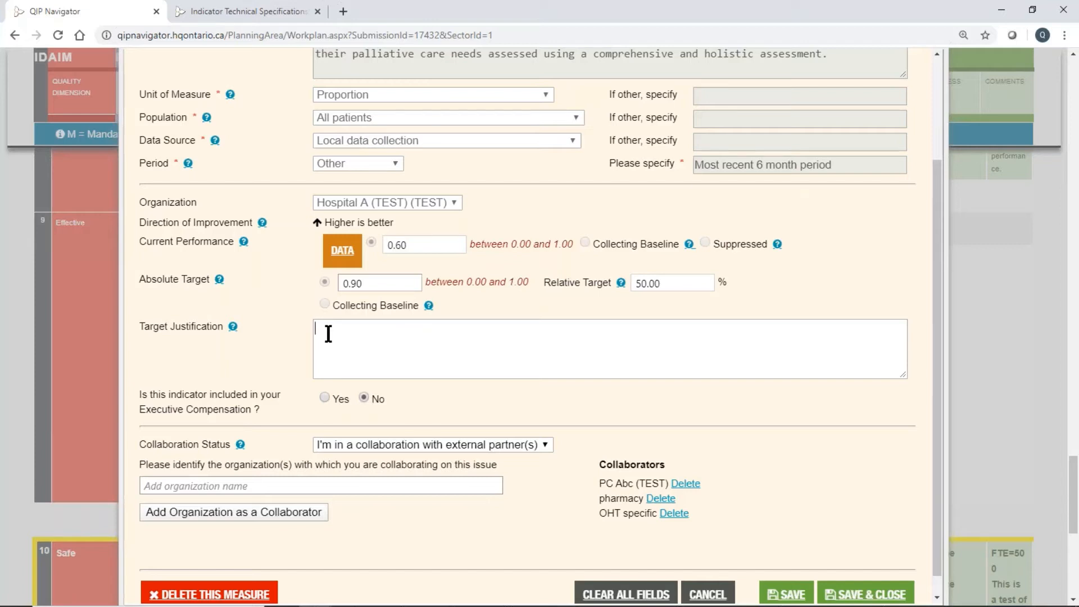
Read the help note explaining Collaboration Status and close it.
left_click(242, 423)
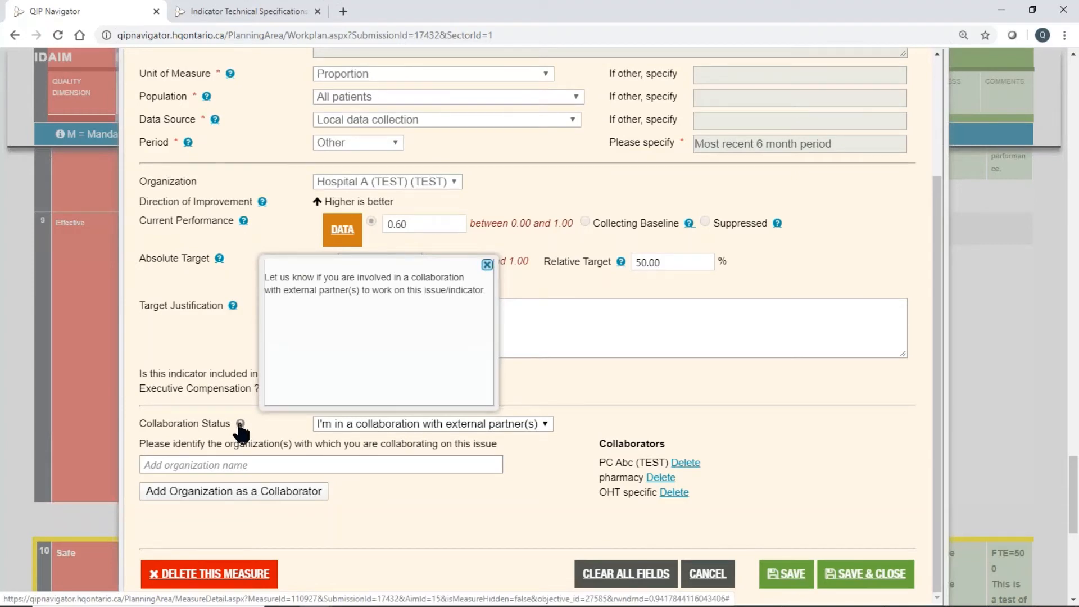
scroll(248, 430, "up", 3)
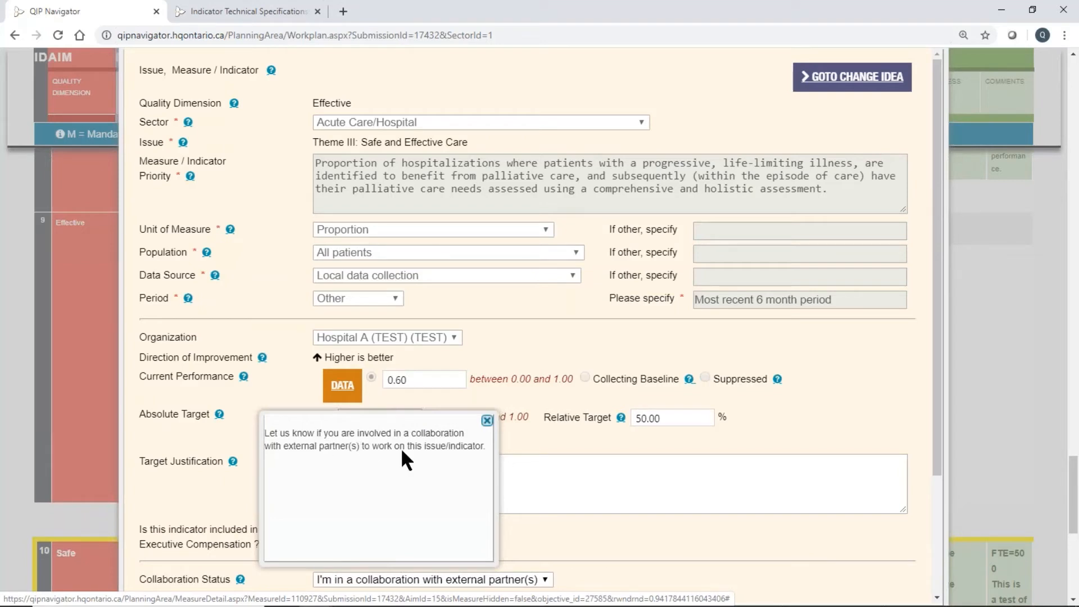
left_click(487, 420)
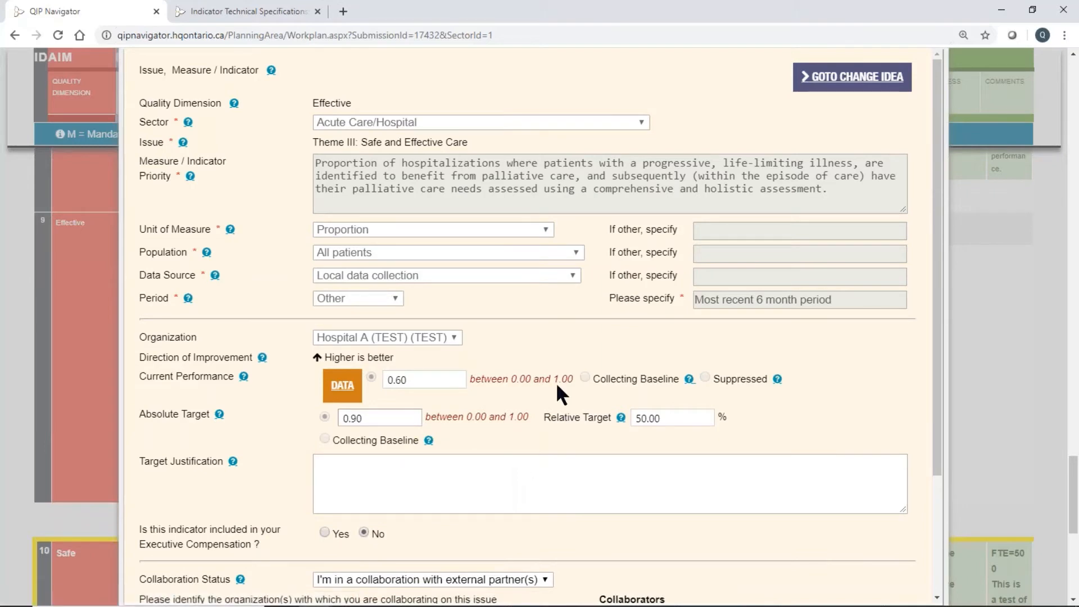
Search the collaborating organizations for "test" and clear the search text.
scroll(556, 386, "down", 2)
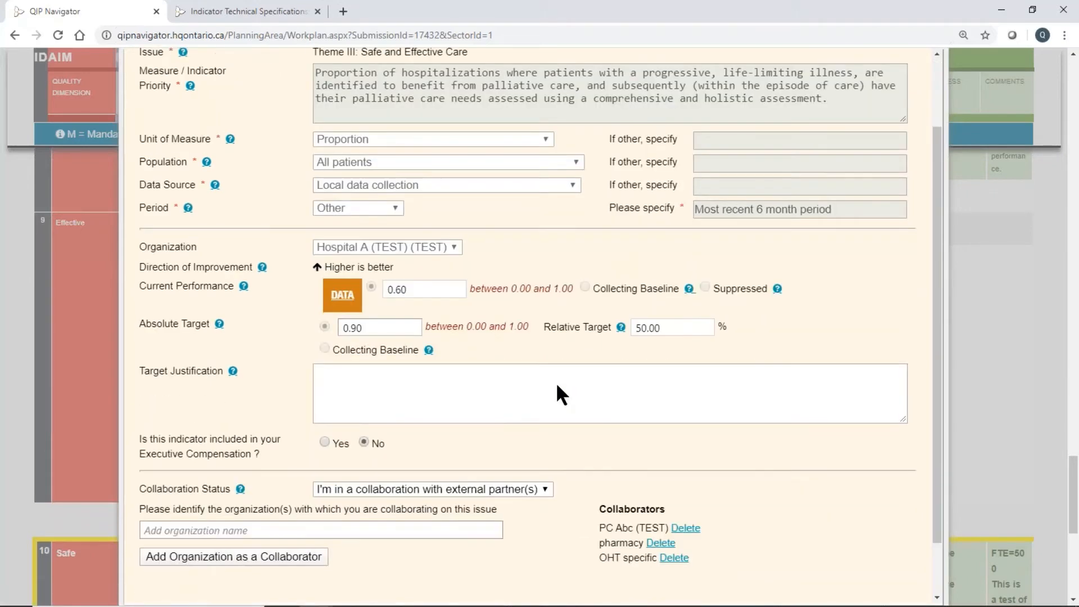
scroll(556, 387, "up", 2)
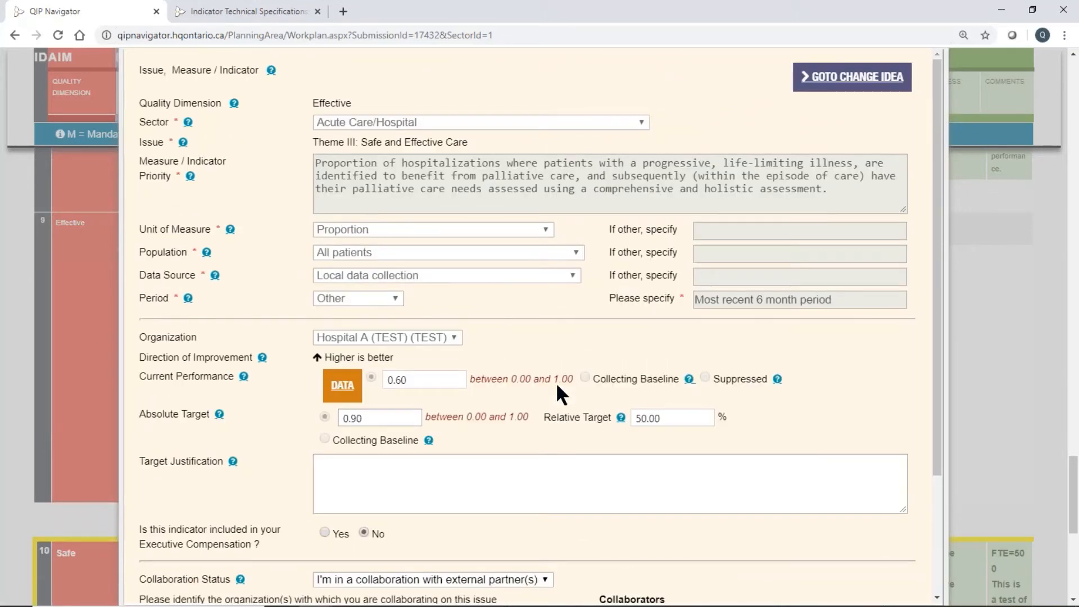
scroll(558, 388, "down", 3)
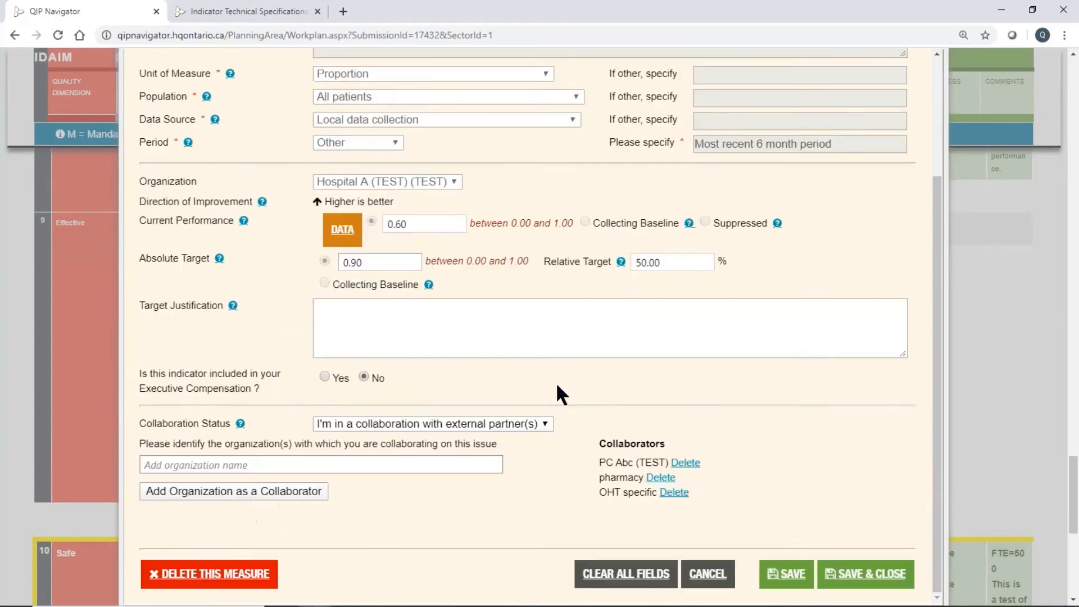
left_click(285, 464)
type("test")
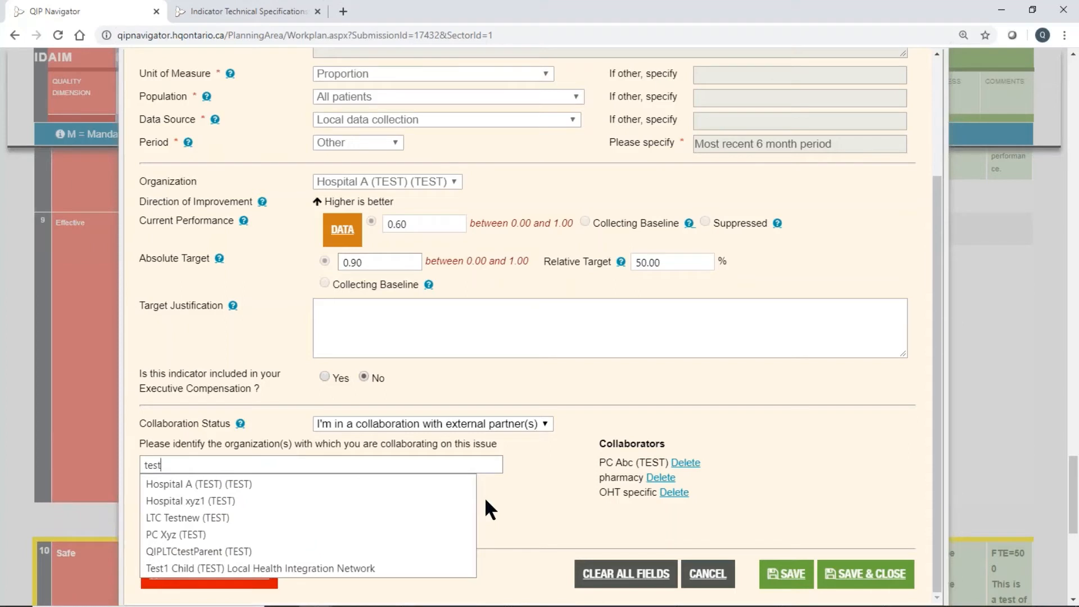
key("BackSpace")
key("BackSpace")
key("BackSpace")
key("BackSpace")
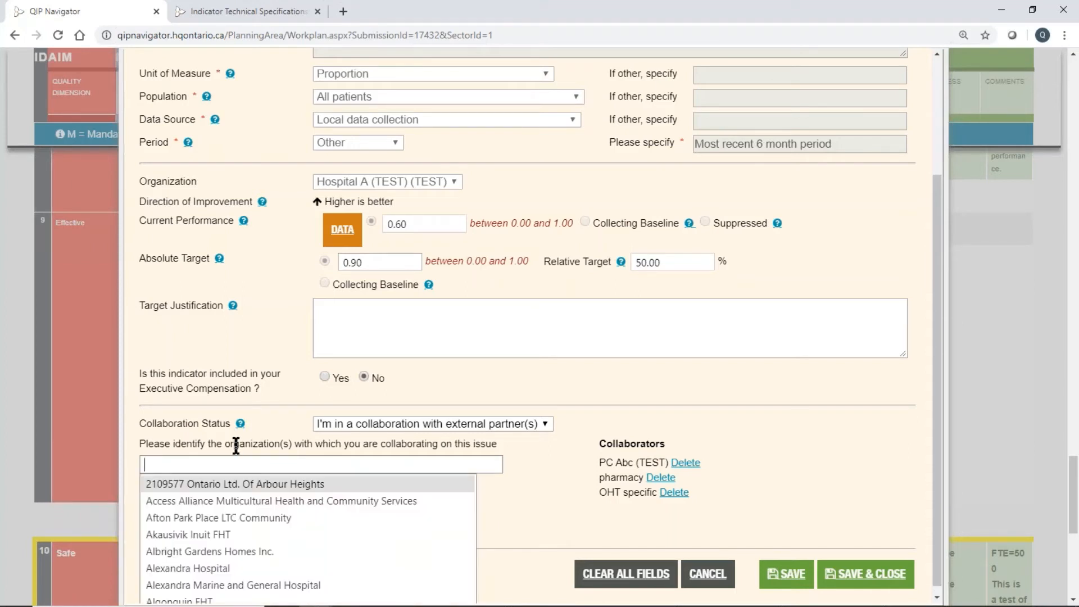
Search the collaborating organizations for "am", browse the suggestions, and empty the organization name field.
type("am")
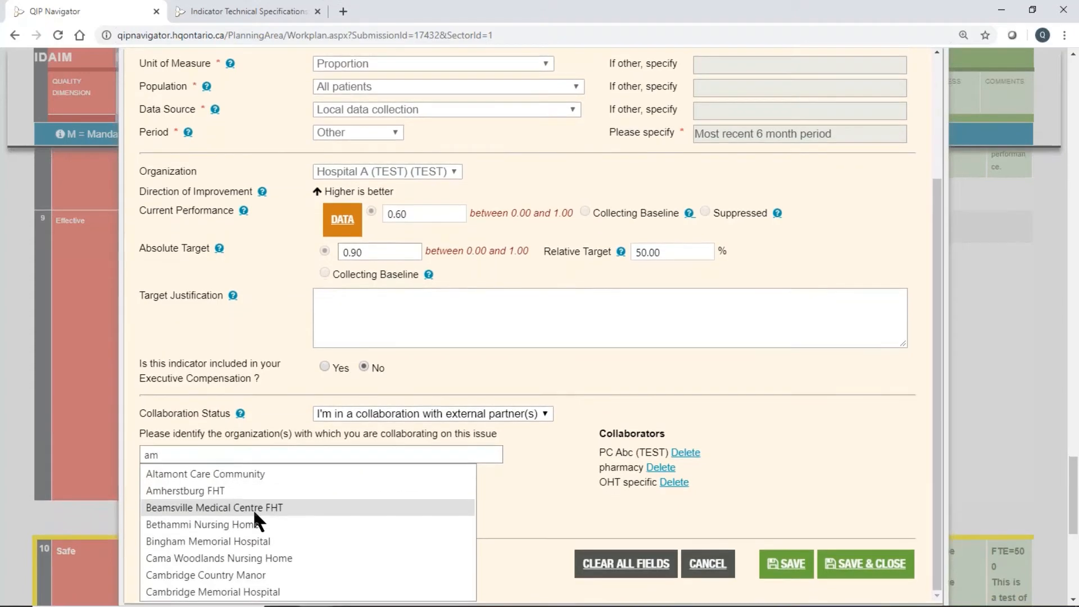
scroll(253, 508, "down", 7)
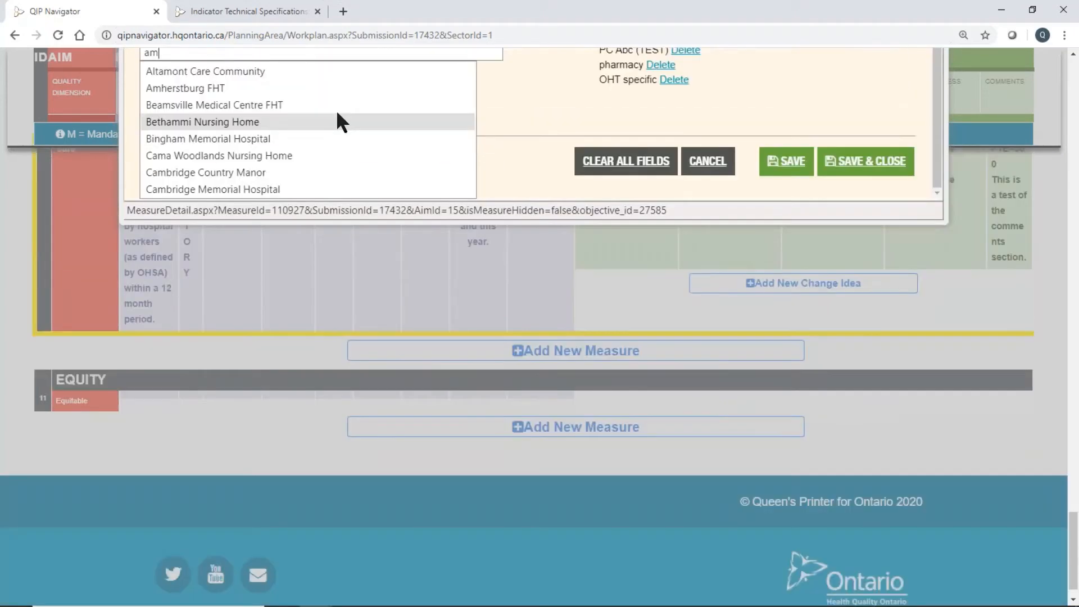
scroll(337, 121, "up", 2)
key("BackSpace")
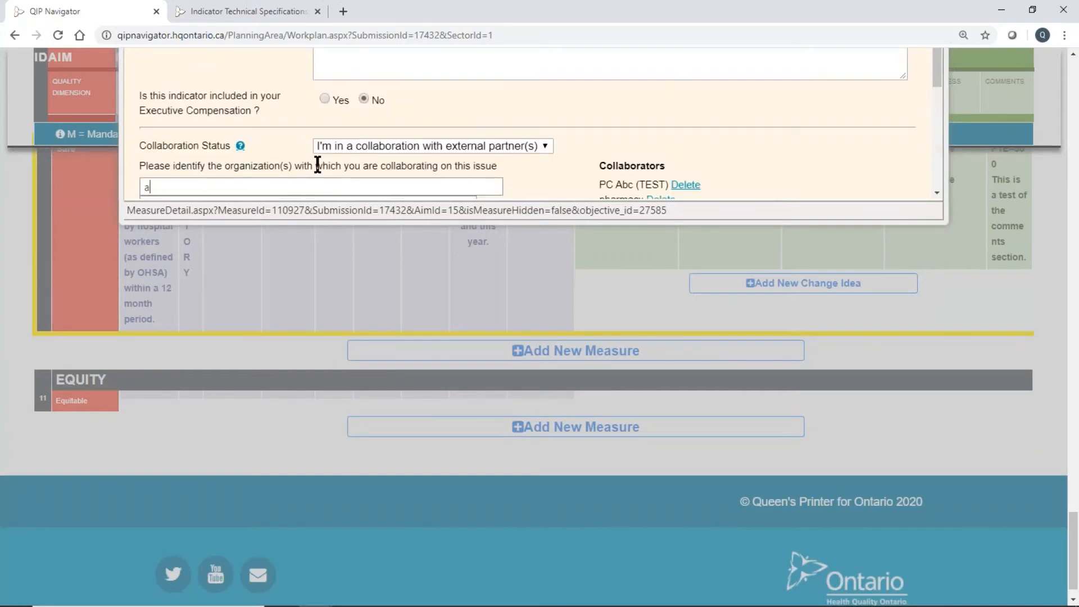
key("BackSpace")
scroll(828, 161, "down", 3)
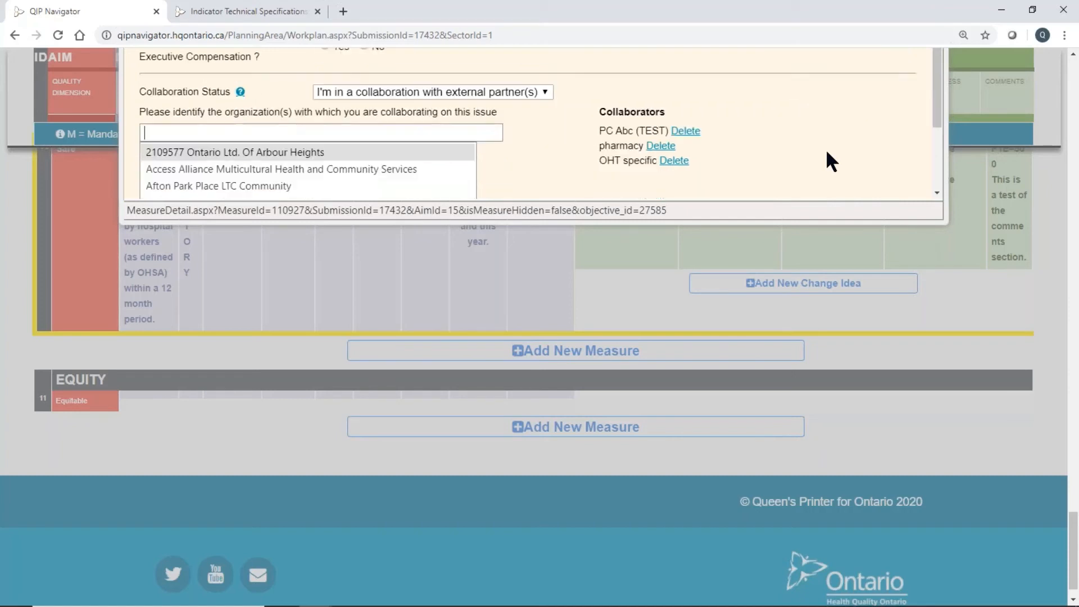
Add "Community Service" as a collaborating organization for the palliative care indicator.
scroll(826, 157, "up", 1)
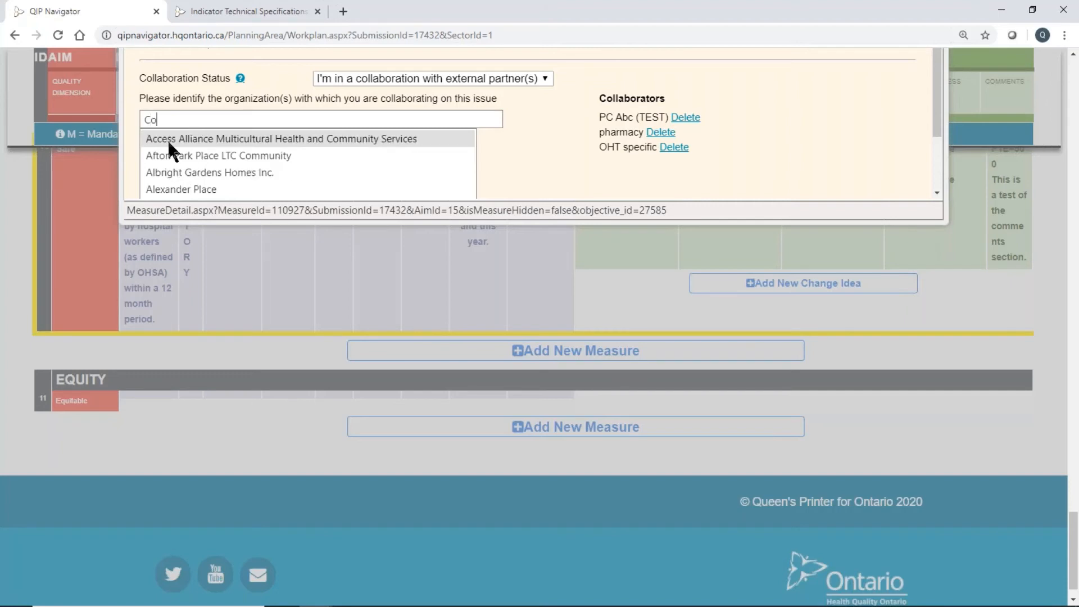
type("mmuni")
type("ty Servi")
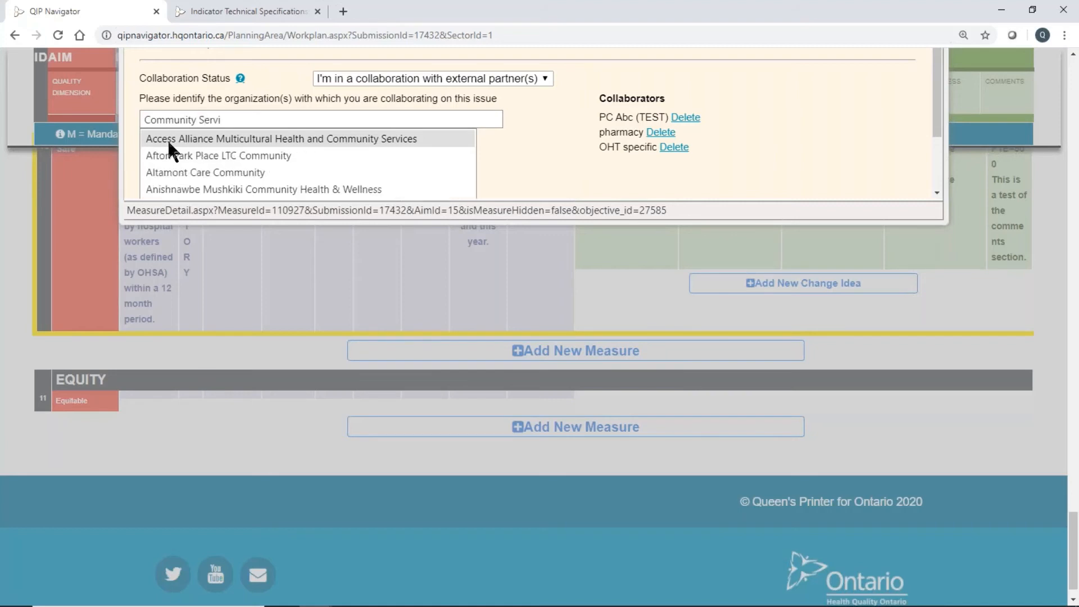
type("ce")
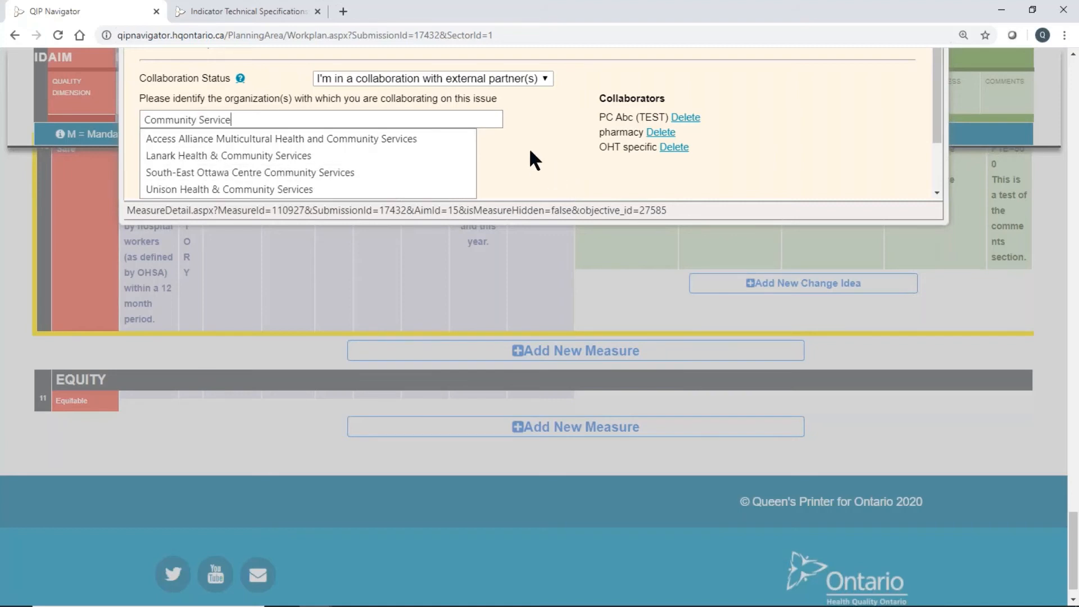
key("Down")
scroll(528, 147, "down", 2)
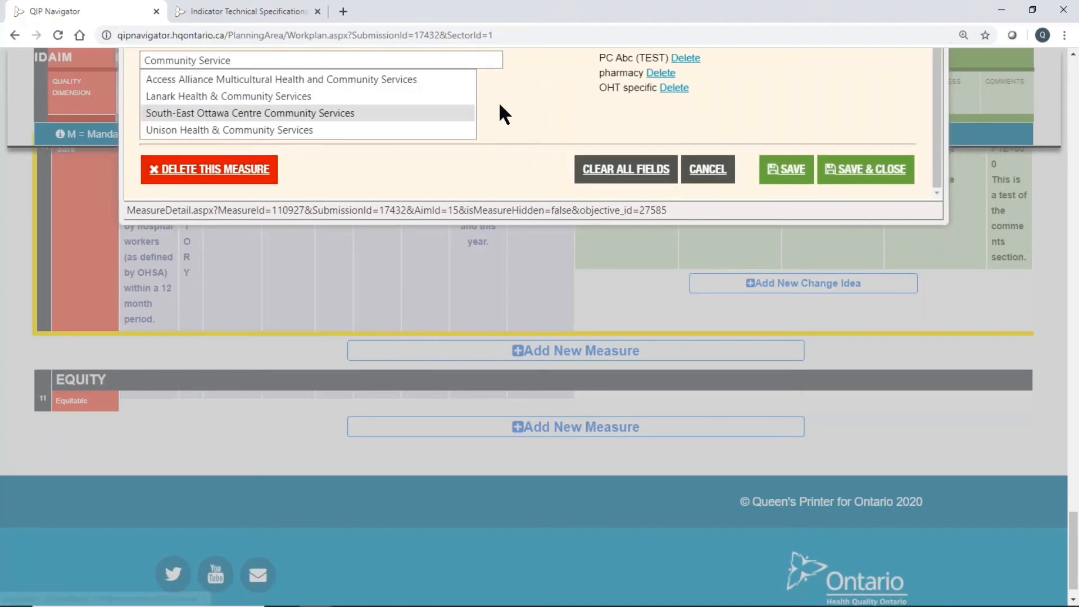
scroll(554, 122, "up", 2)
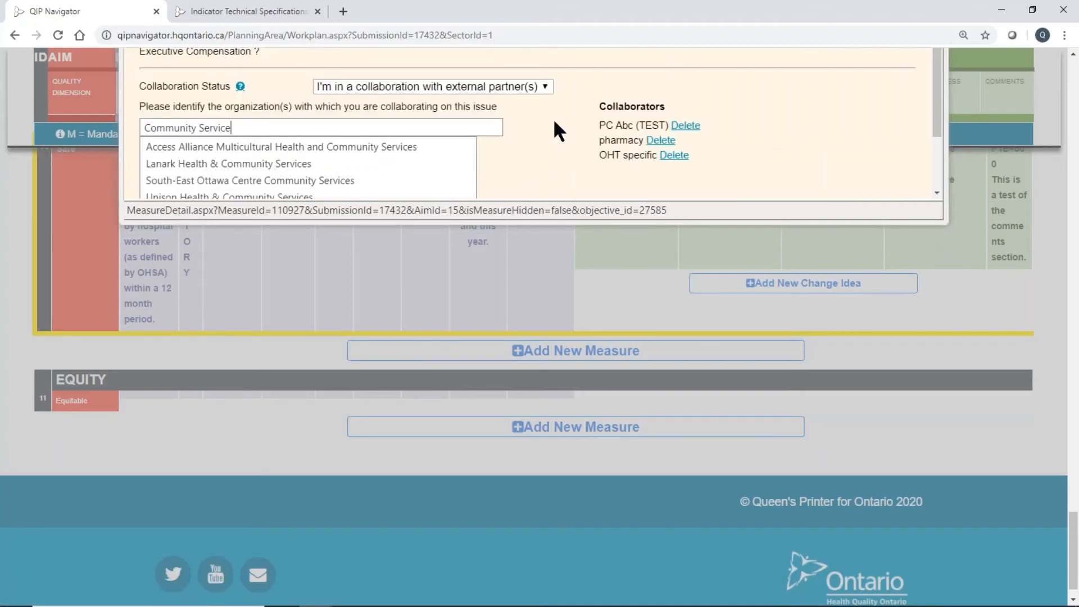
left_click(528, 146)
left_click(237, 156)
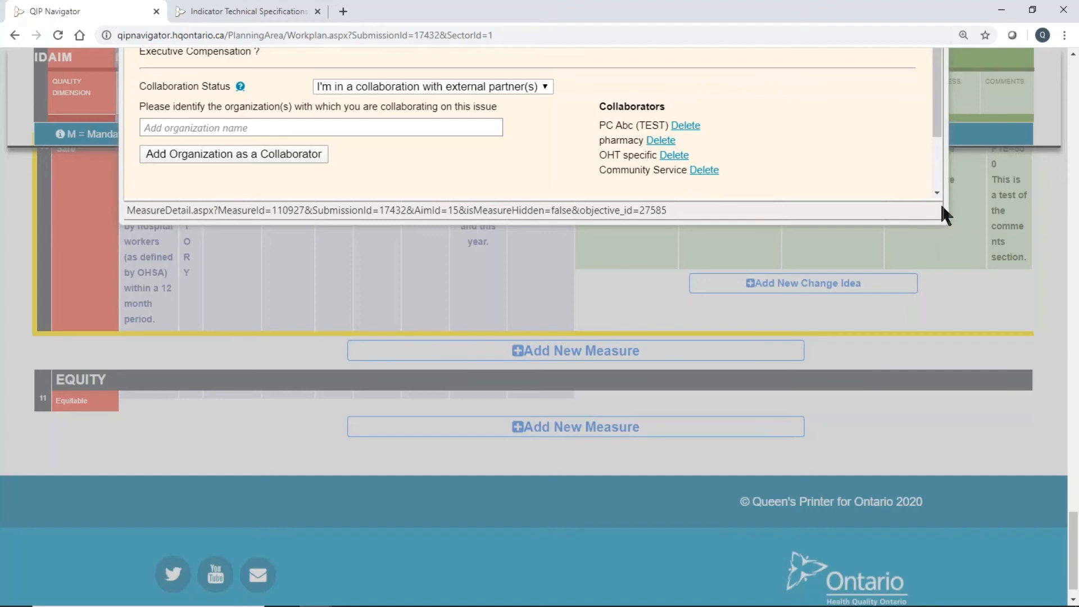
Save and close the palliative care measure, and acknowledge the save notice.
left_click(371, 127)
scroll(696, 133, "up", 1)
scroll(703, 135, "down", 1)
left_click_drag(932, 127, 946, 188)
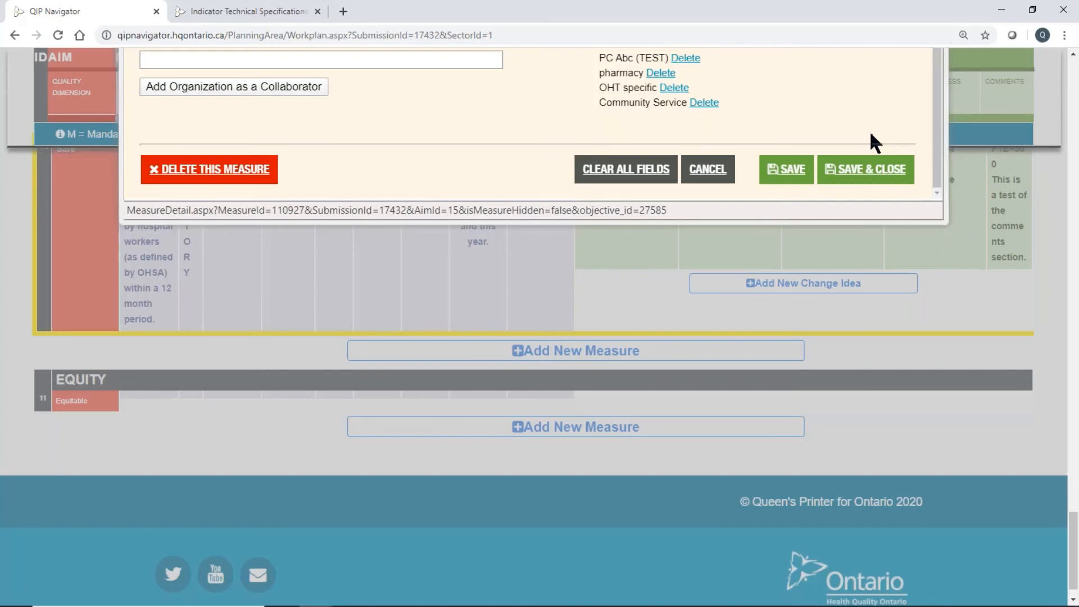
left_click(886, 172)
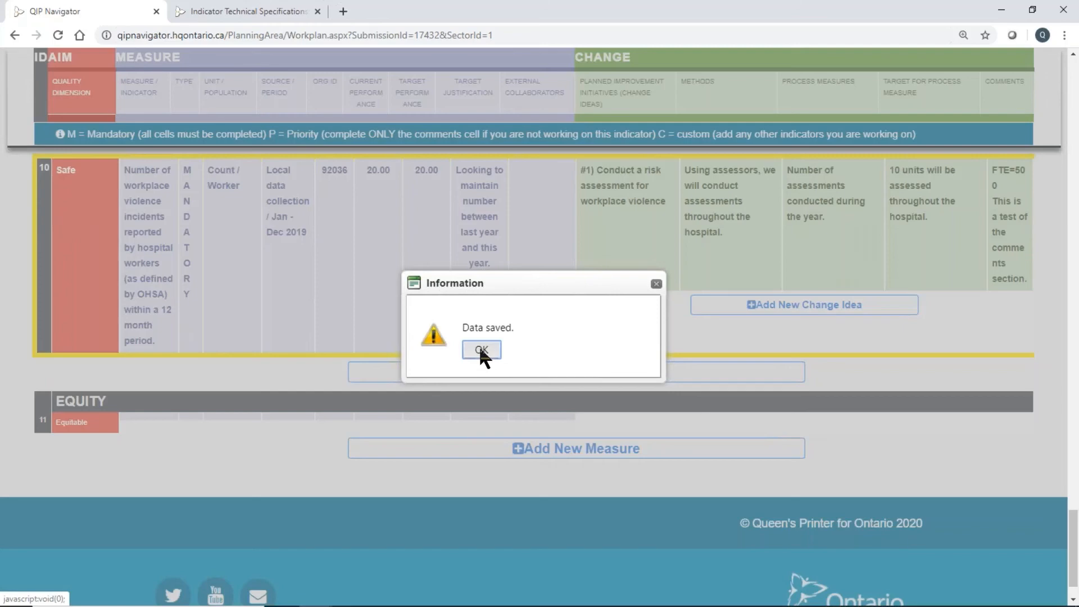
left_click(481, 348)
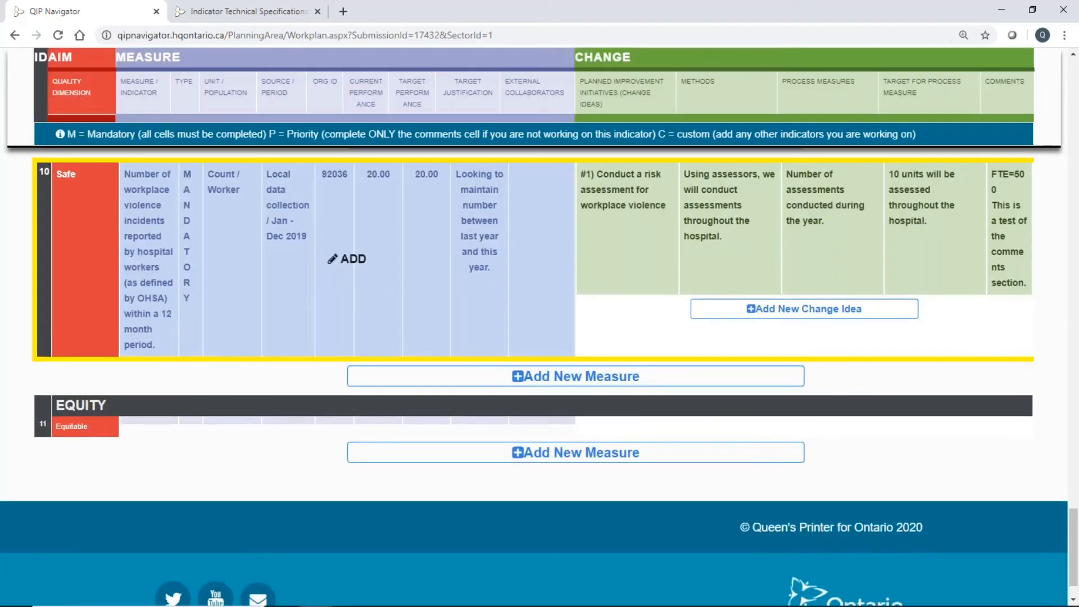
Reopen the palliative care indicator's measure from the workplan, review its entries, and save and close it.
scroll(410, 253, "up", 5)
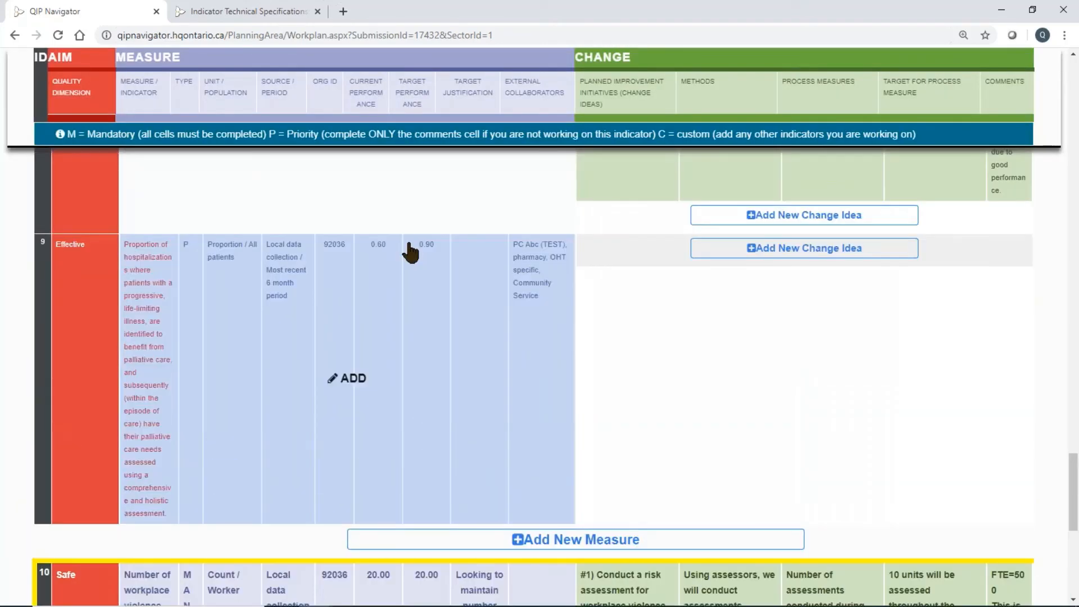
left_click(380, 264)
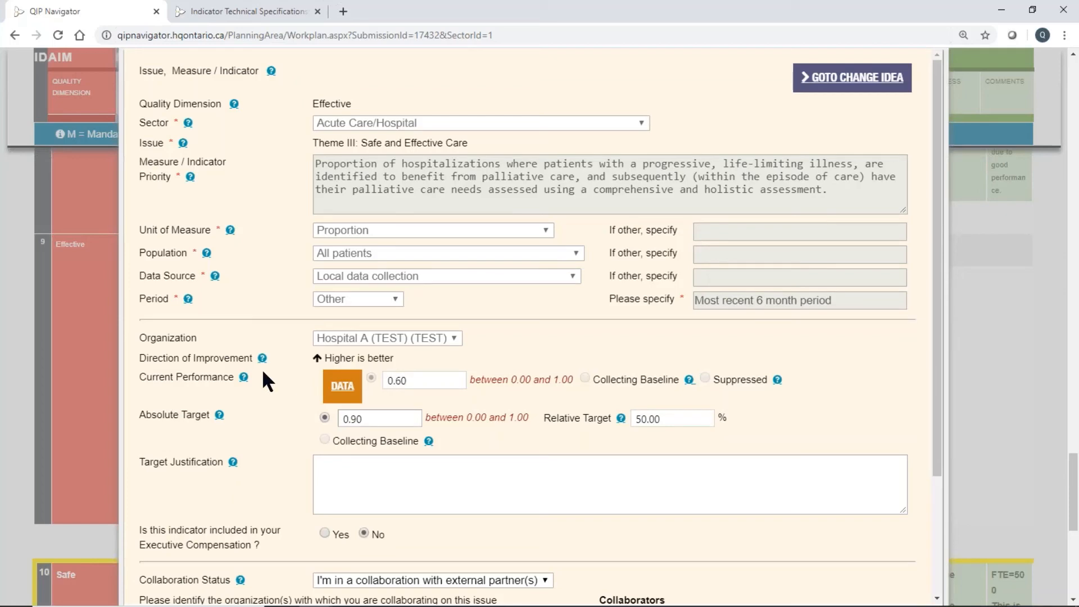
scroll(673, 315, "down", 3)
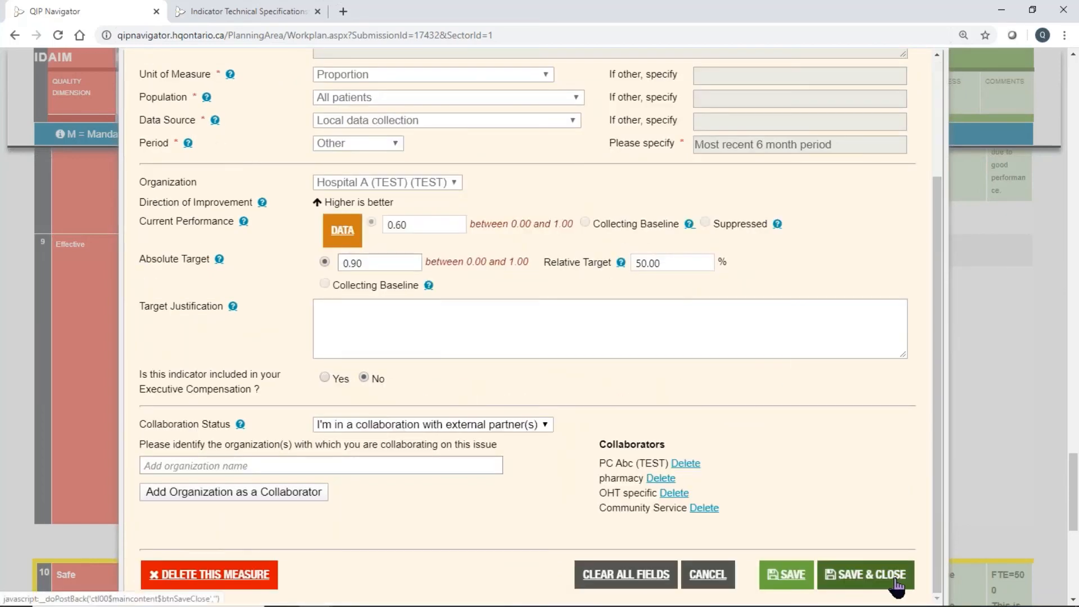
left_click(896, 582)
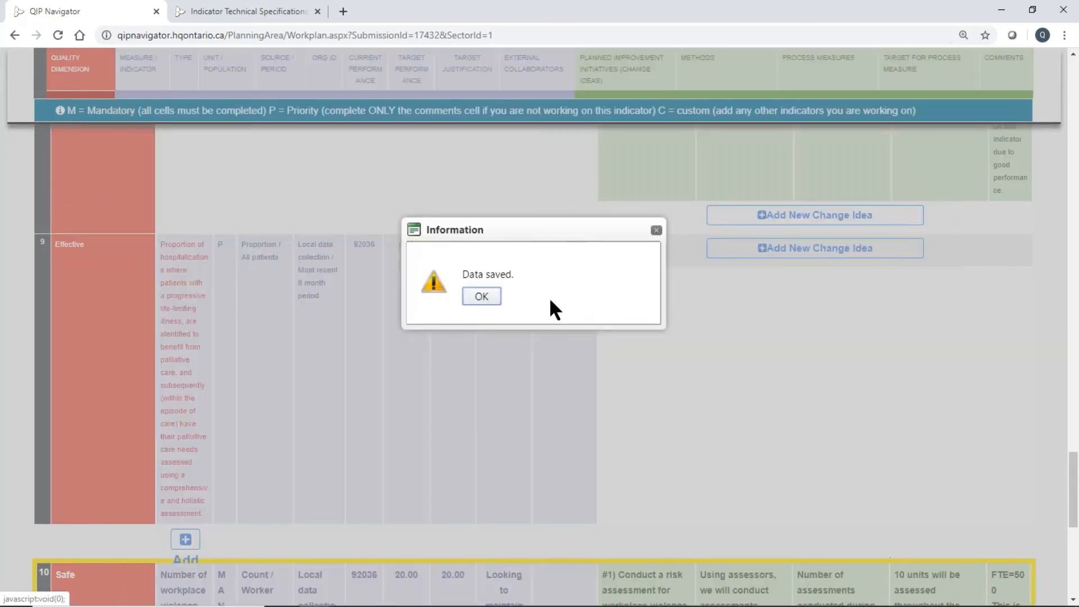
left_click(481, 350)
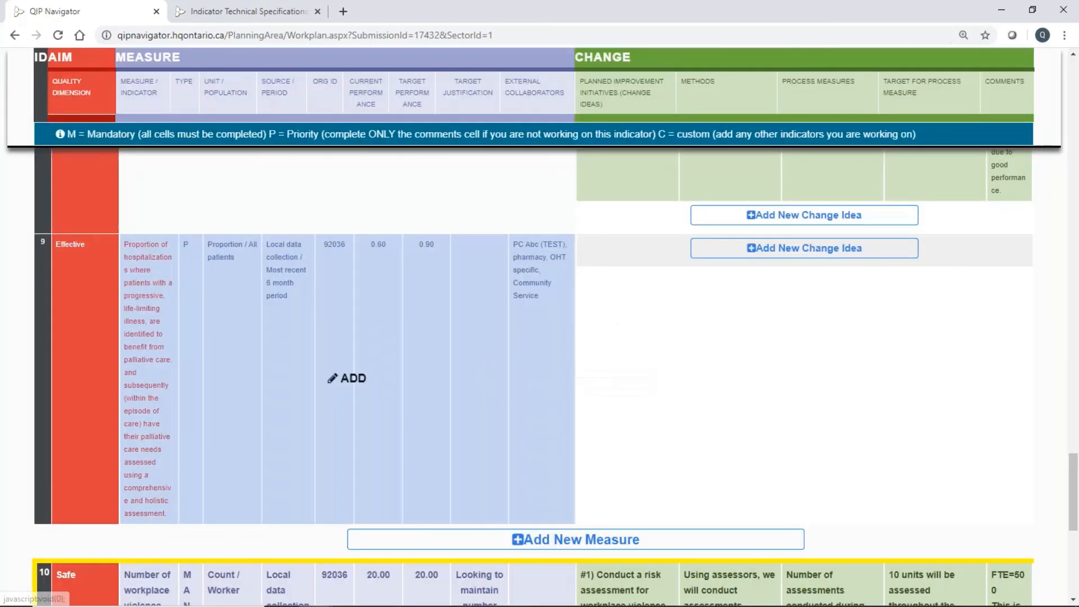
Go to the Progress Report and open the palliative care assessment indicator for editing.
scroll(748, 371, "up", 5)
scroll(751, 371, "up", 20)
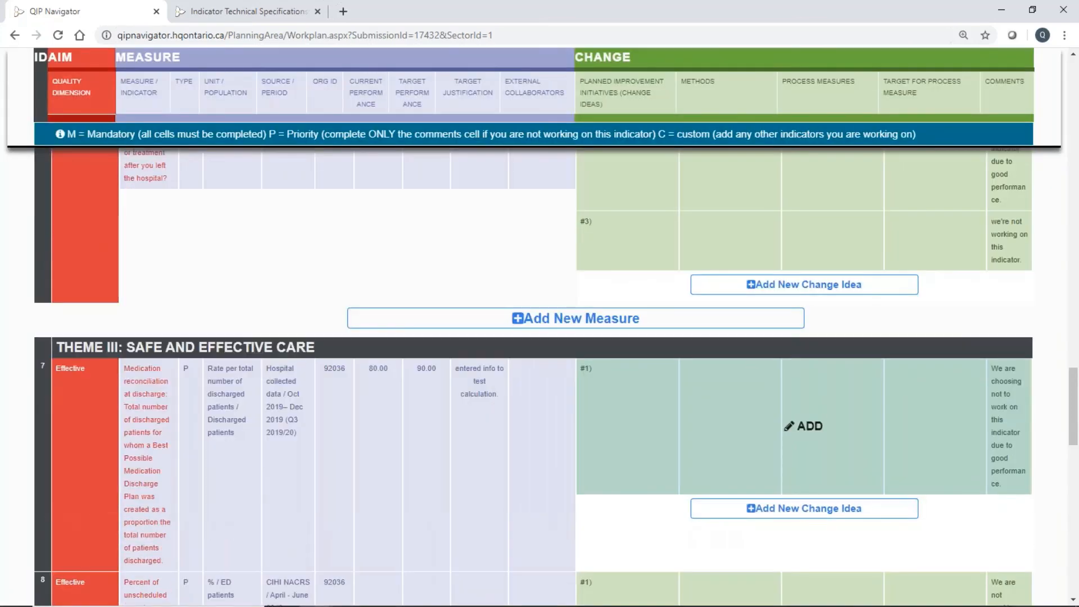
scroll(752, 345, "up", 7)
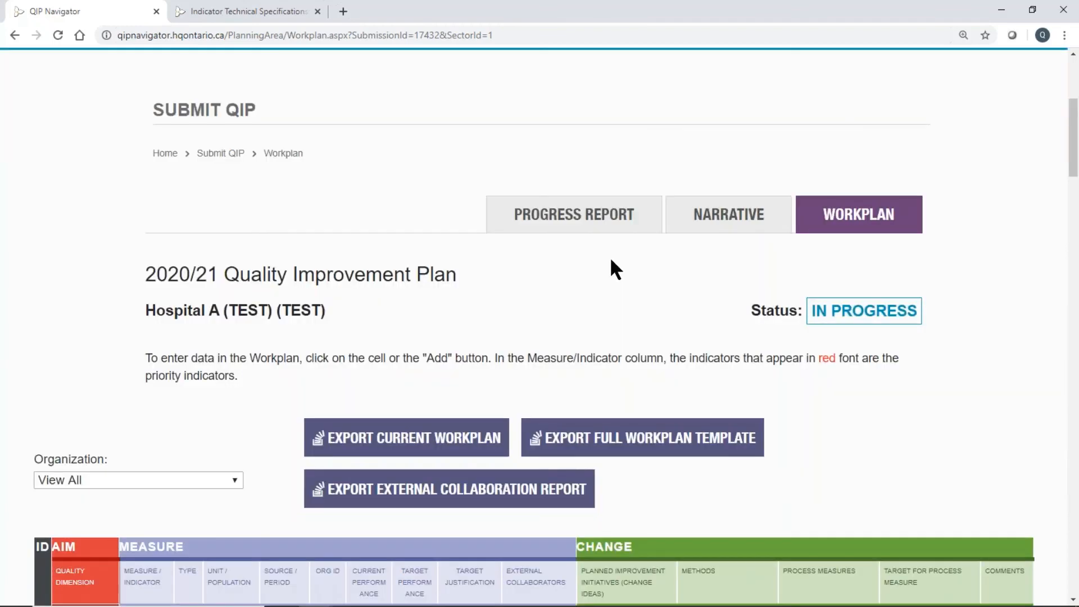
left_click(589, 221)
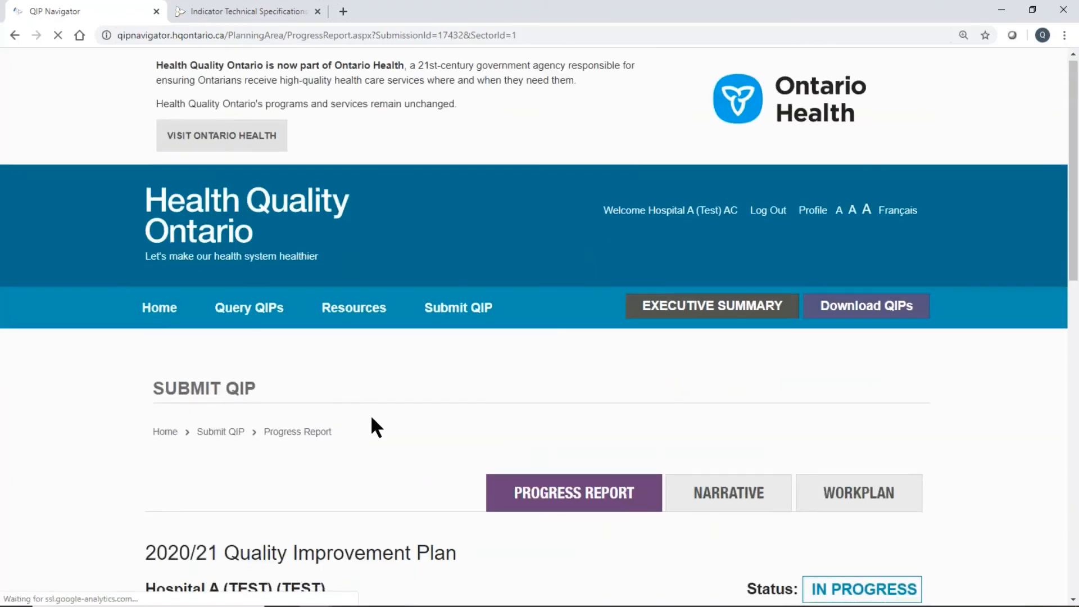
scroll(371, 418, "down", 10)
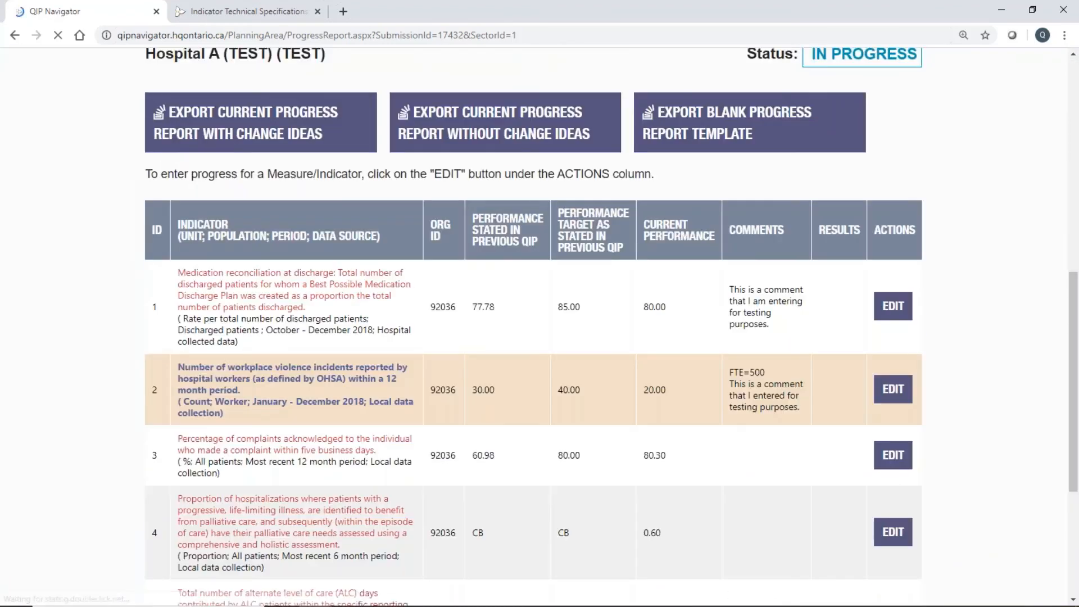
scroll(370, 414, "down", 1)
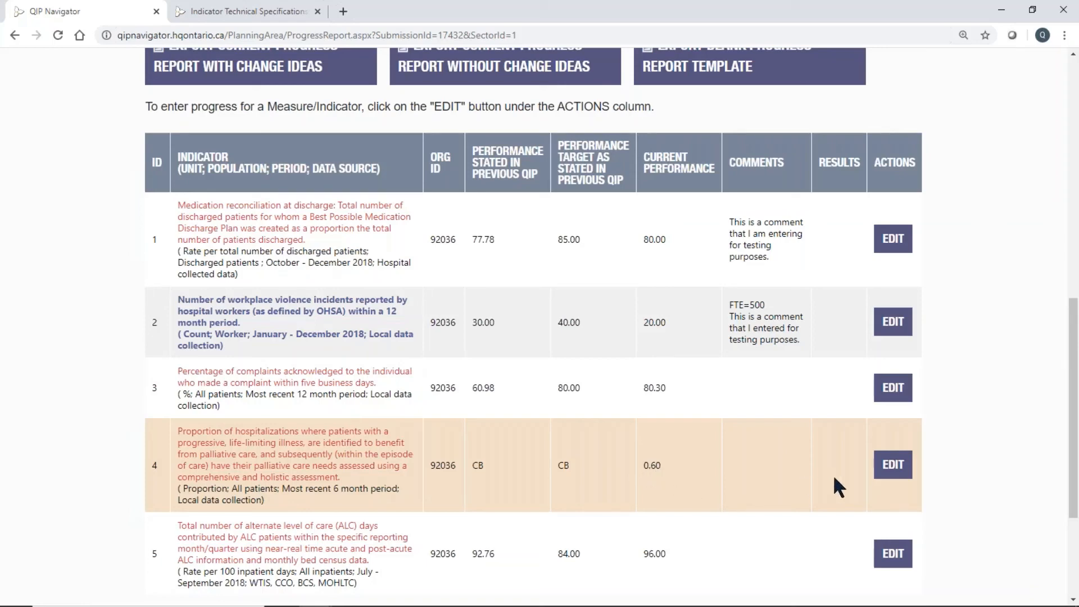
left_click(895, 474)
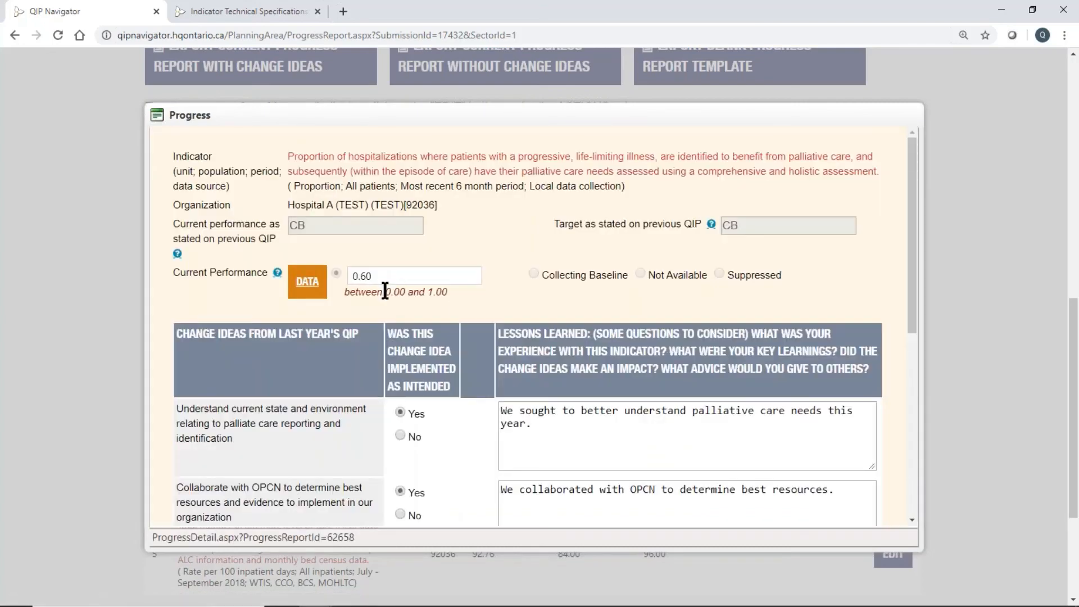
Set the number of hospitalizations with a documented palliative care needs assessment to 200 and save the performance data.
left_click(301, 290)
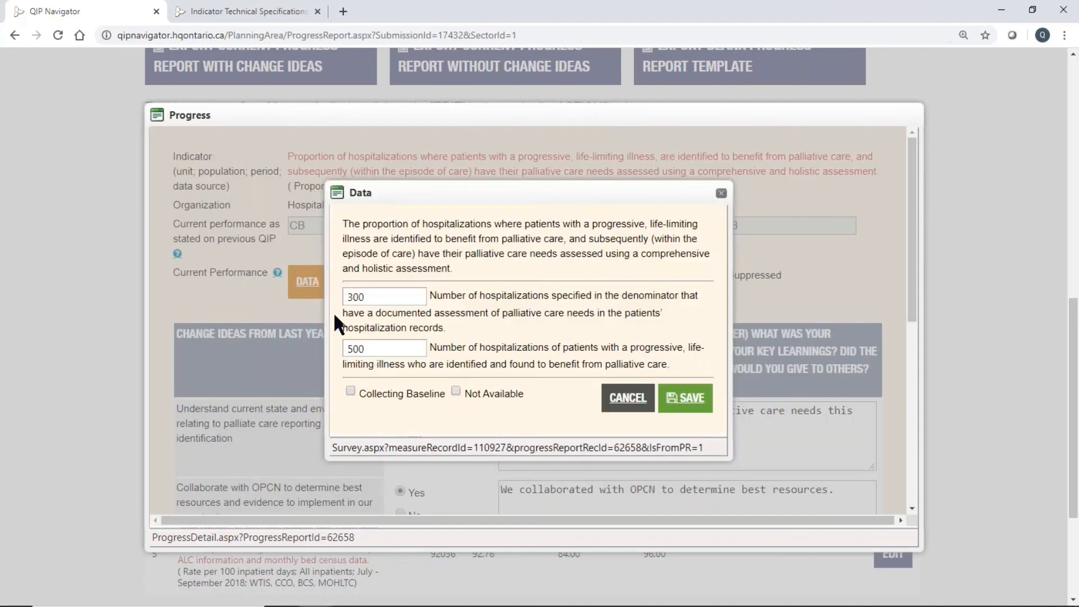
double_click(375, 294)
key("BackSpace")
type("200")
left_click(687, 400)
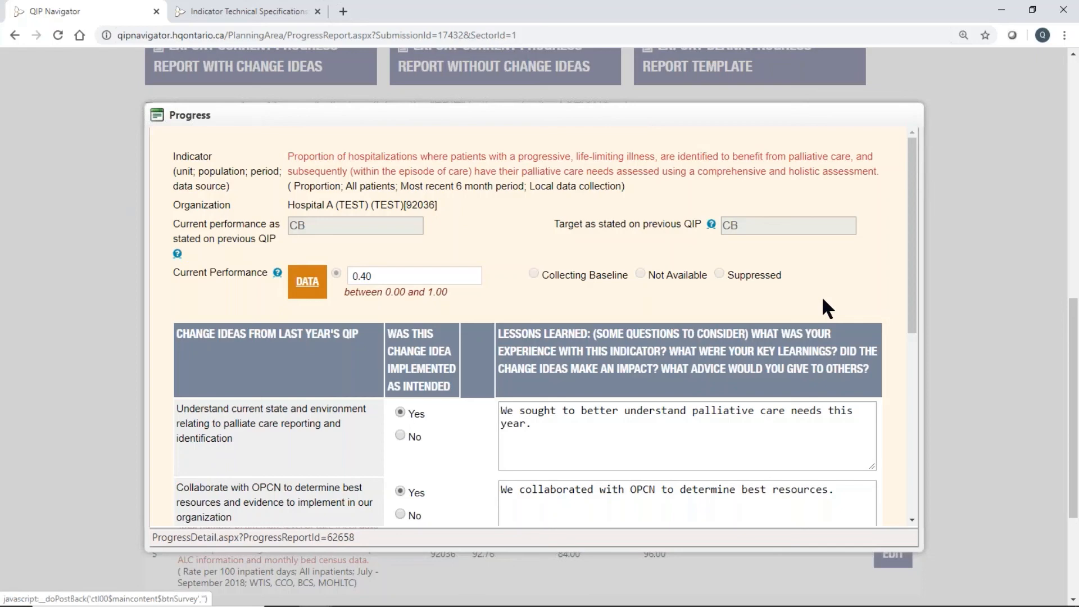
Save and close the indicator's progress entry, and acknowledge the save notice.
scroll(822, 295, "down", 4)
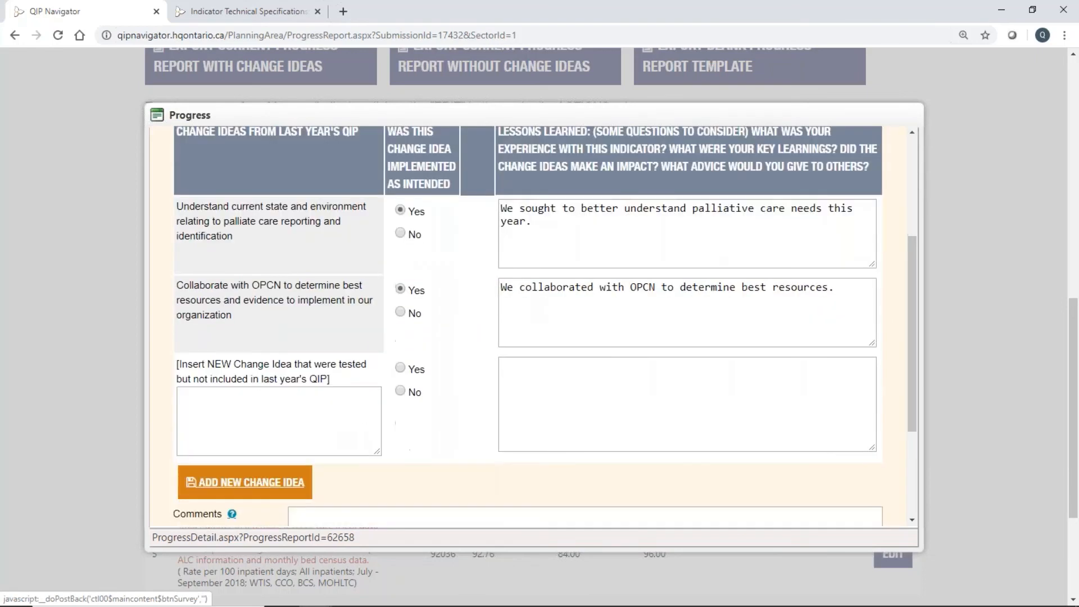
scroll(825, 455, "down", 3)
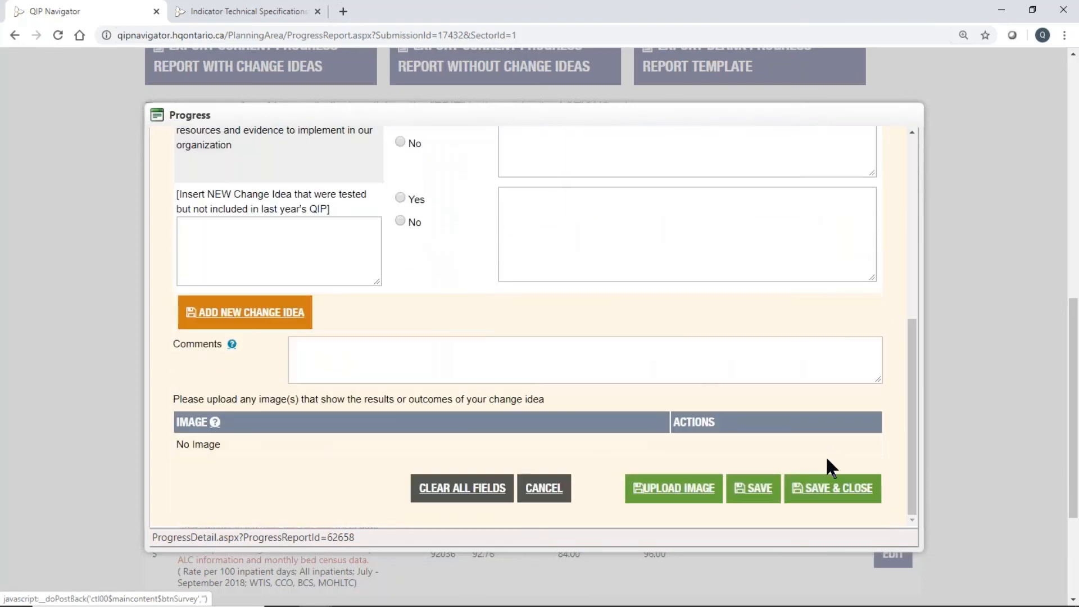
left_click(818, 489)
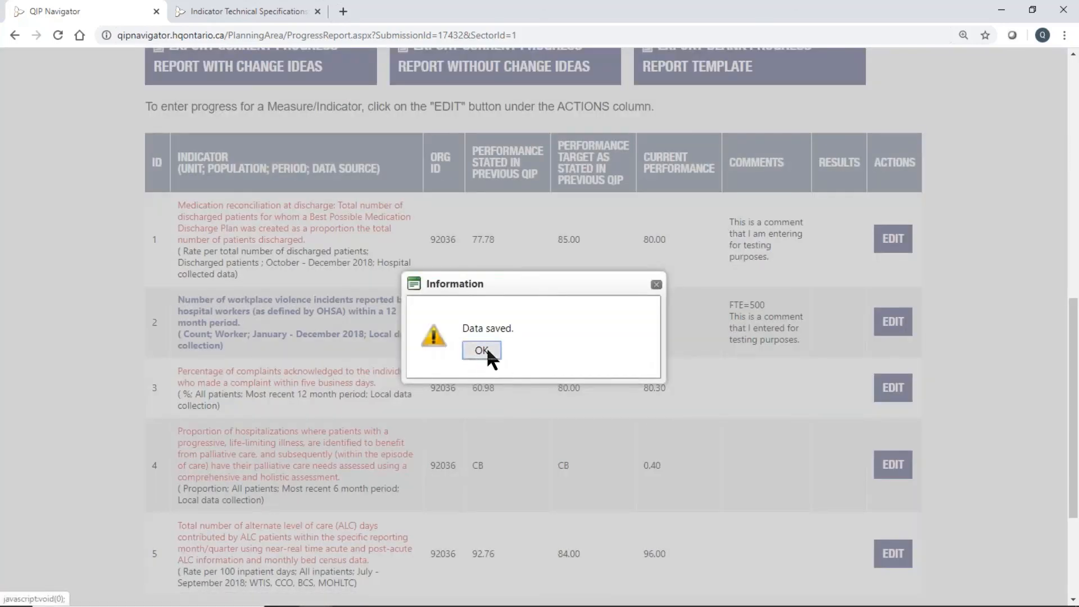
left_click(481, 350)
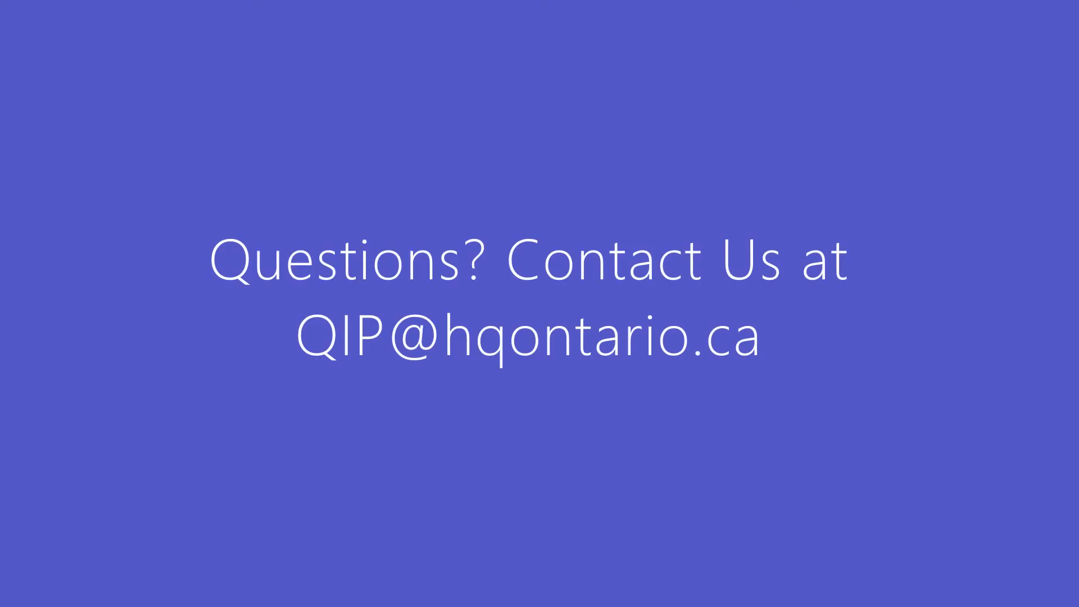